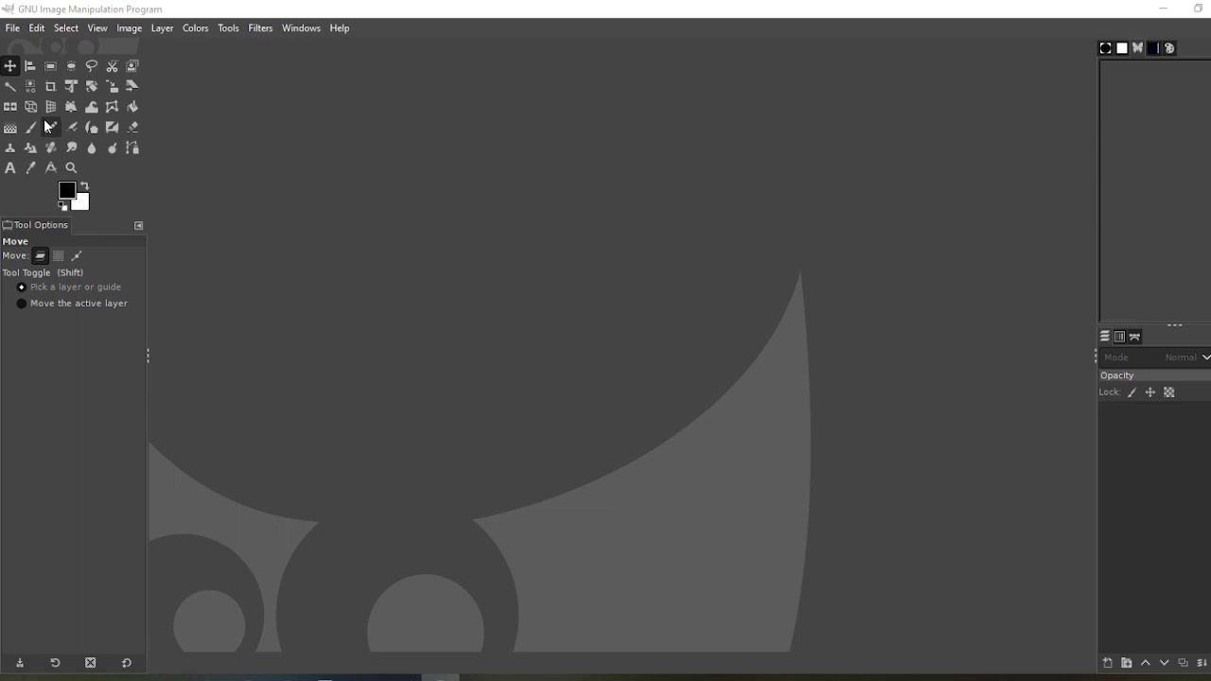
Step: Make a new 3000 × 3000 px image (10 × 10 in, 300 ppi) with a white background
left_click(13, 30)
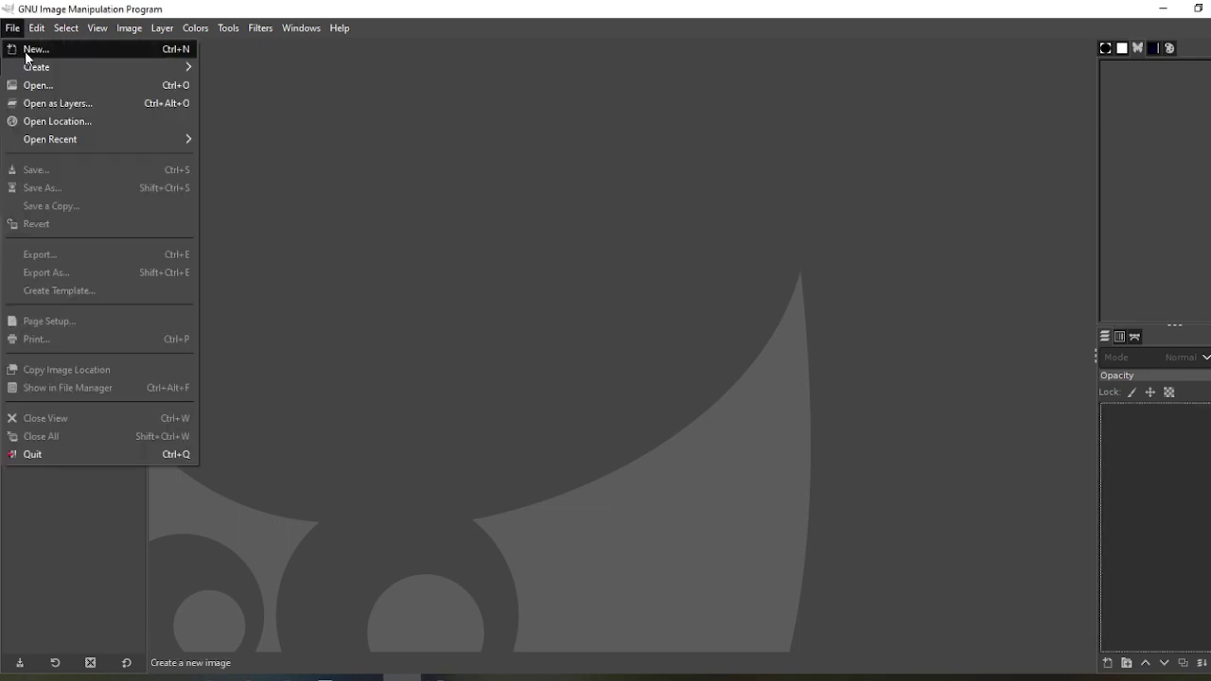
left_click(26, 53)
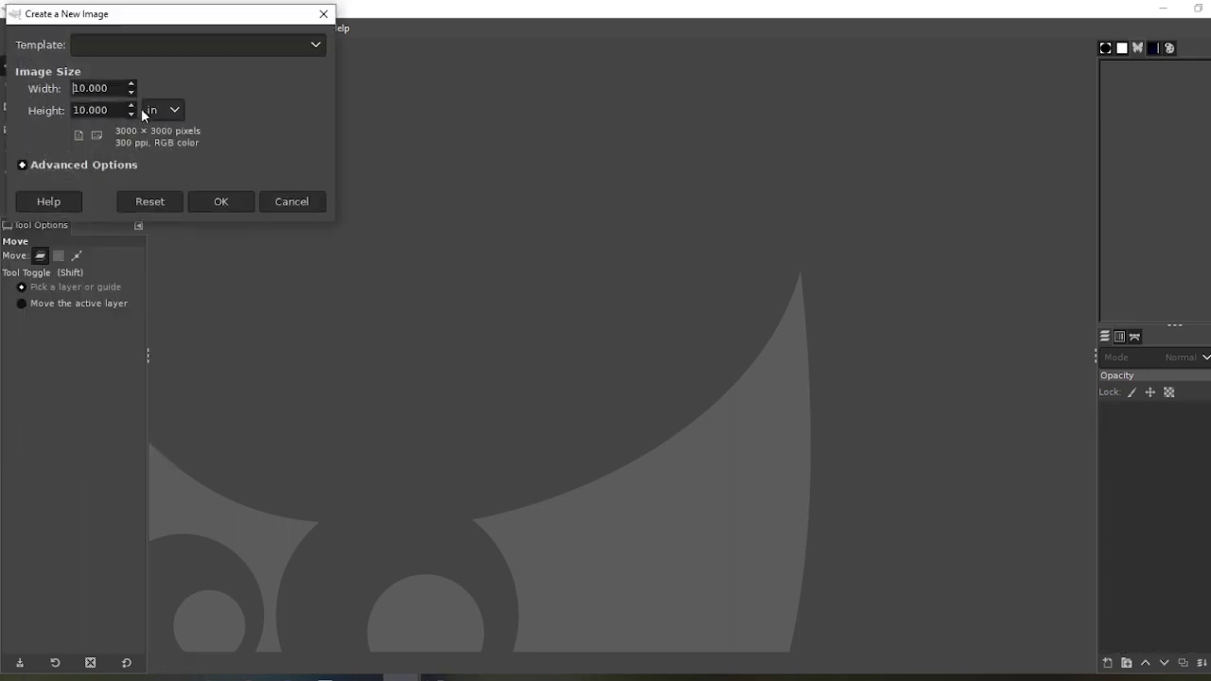
left_click(22, 165)
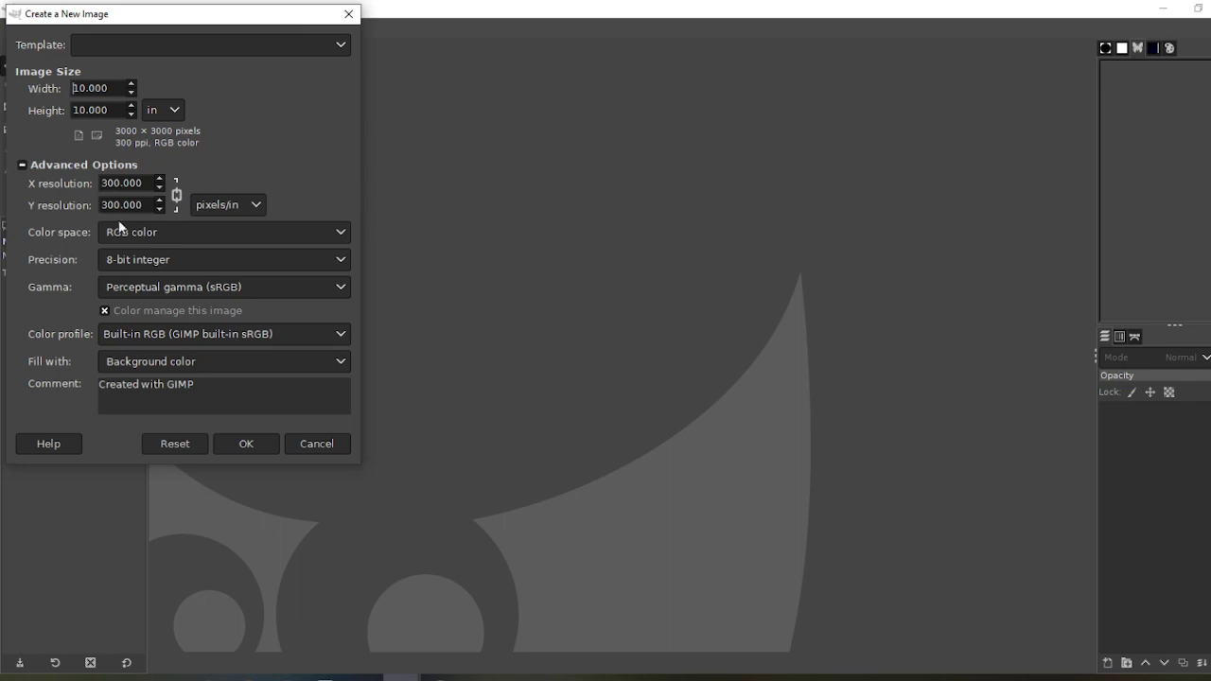
left_click(246, 443)
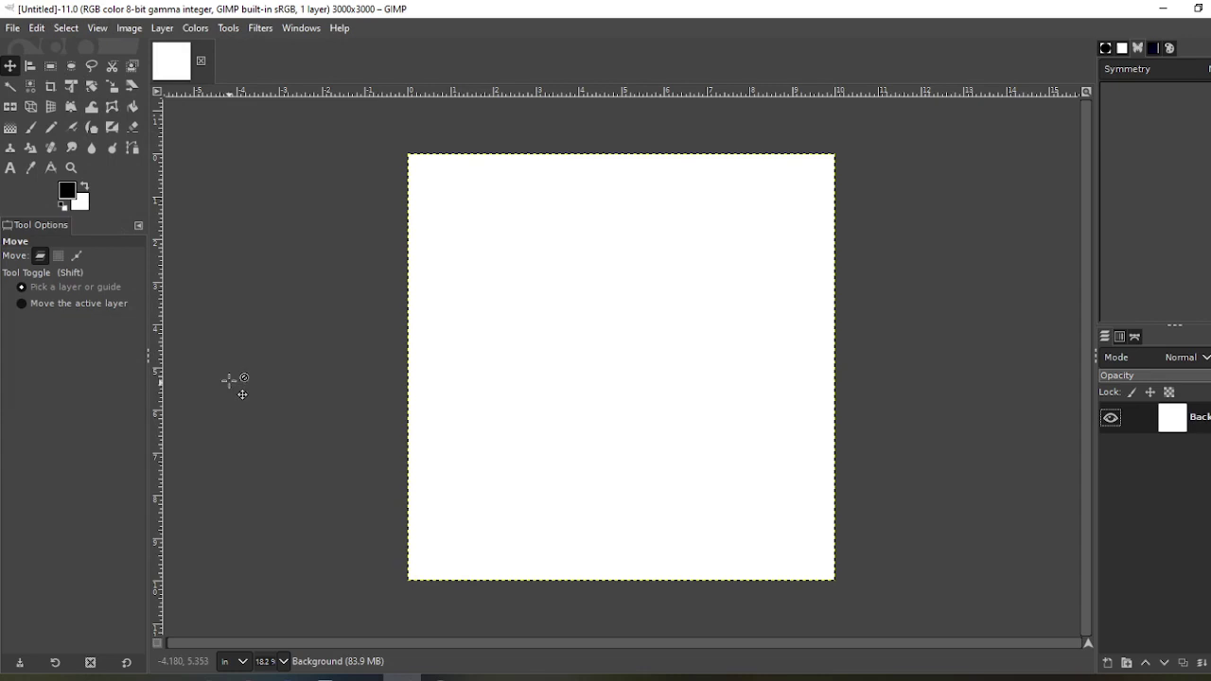
Step: Add a vertical guide at 50% of the canvas
left_click(124, 28)
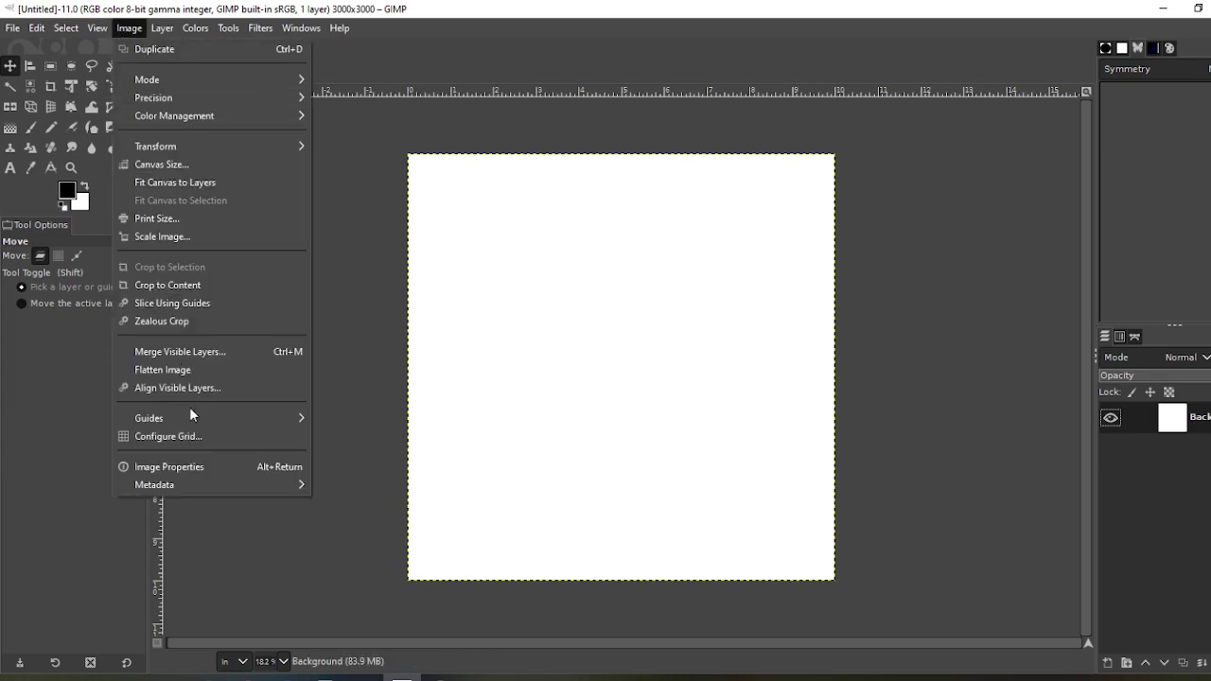
mouse_move(190, 418)
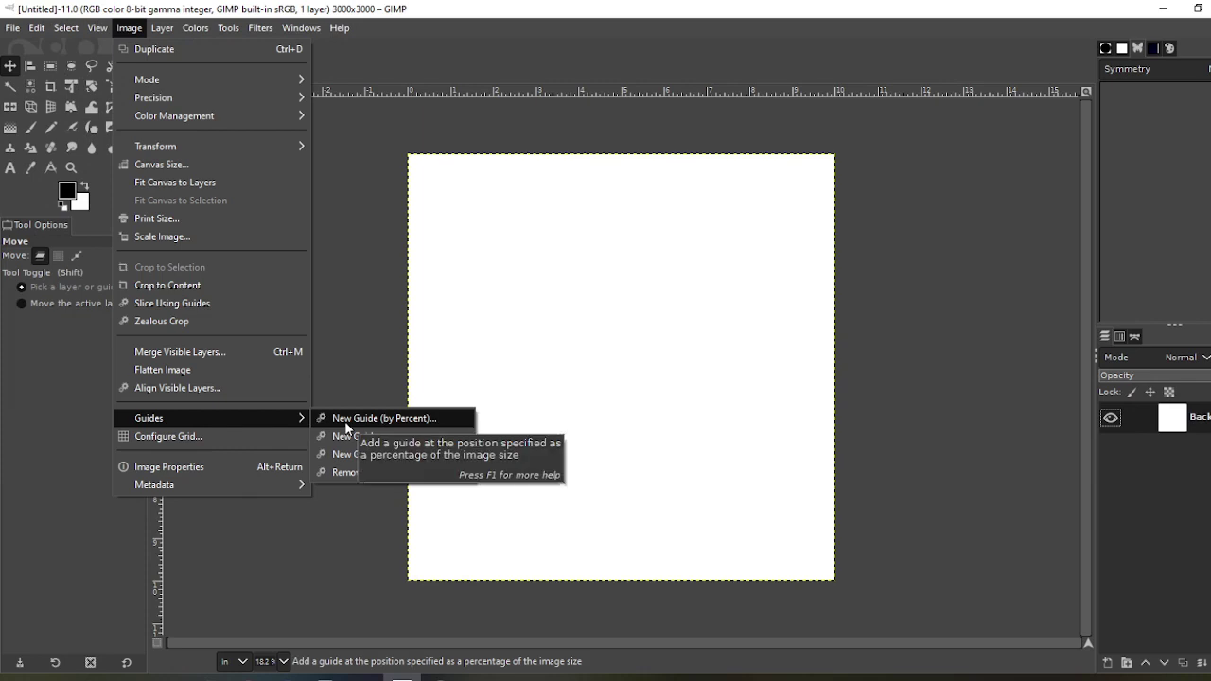
left_click(345, 421)
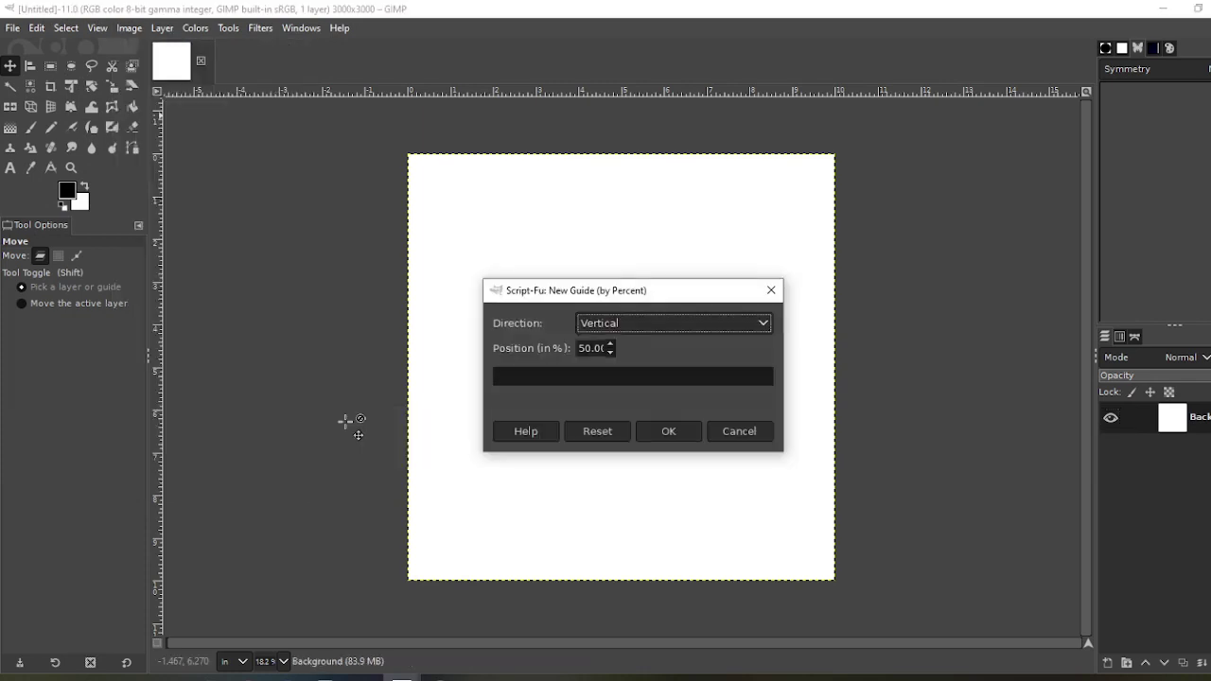
left_click(659, 432)
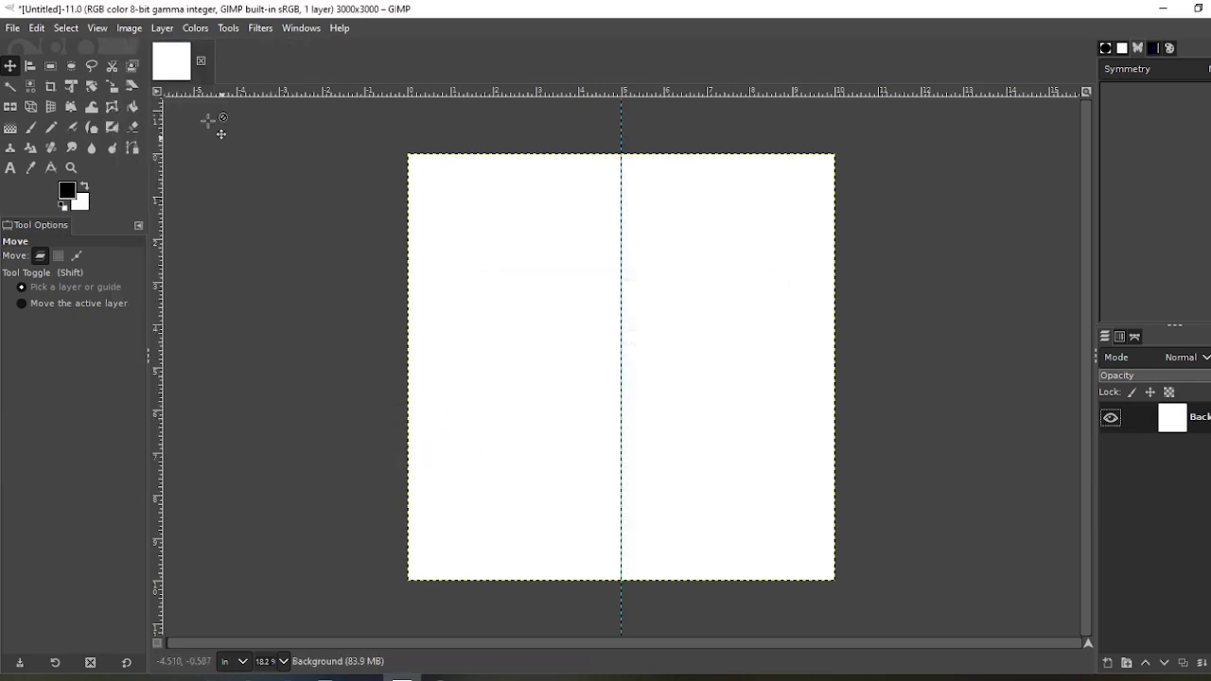
Step: Add a horizontal guide at 50% of the canvas
left_click(131, 29)
mouse_move(283, 418)
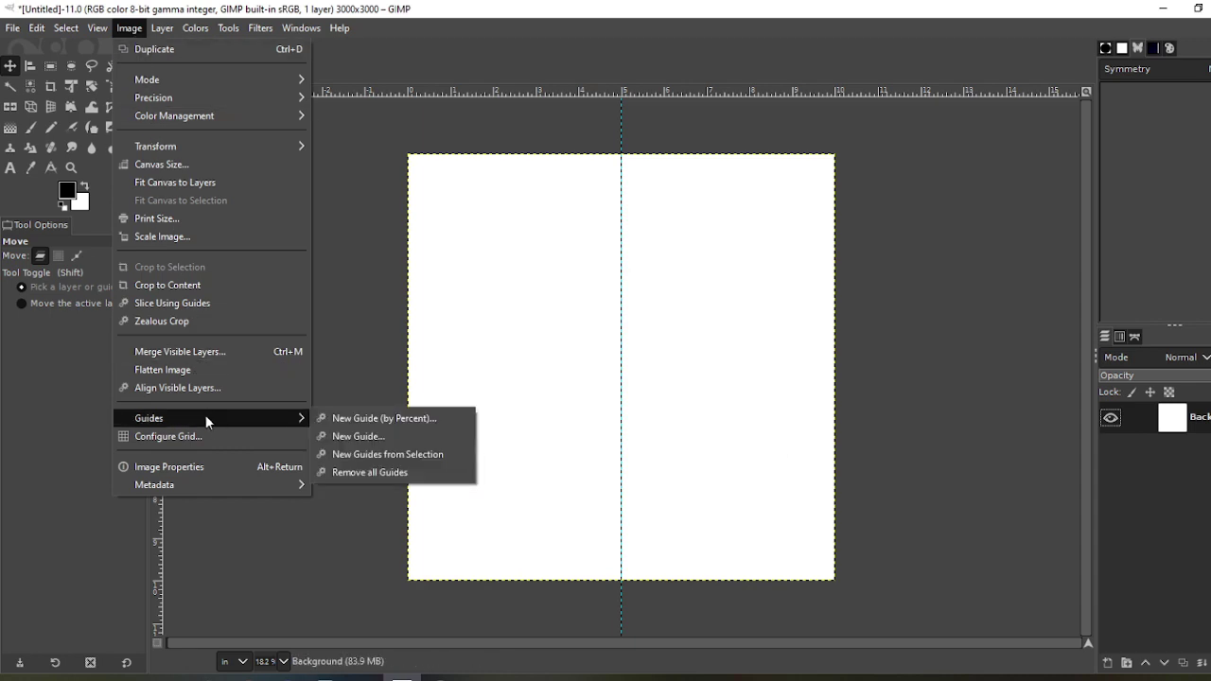
left_click(339, 421)
left_click(611, 323)
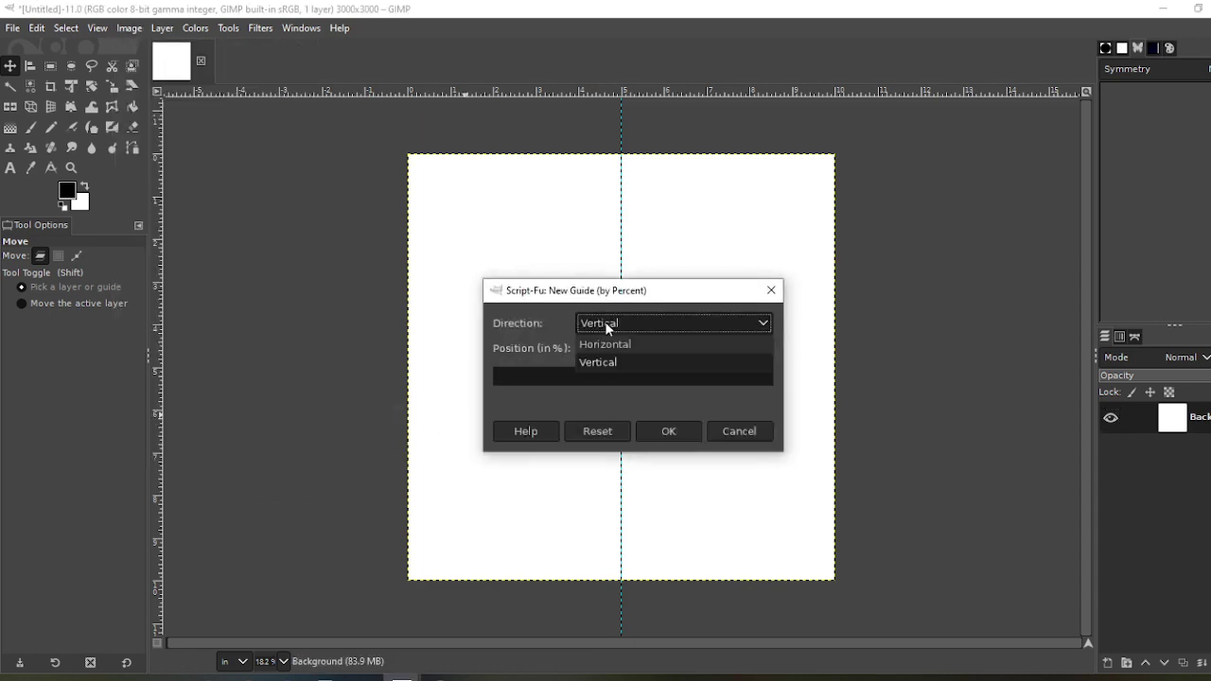
left_click(614, 343)
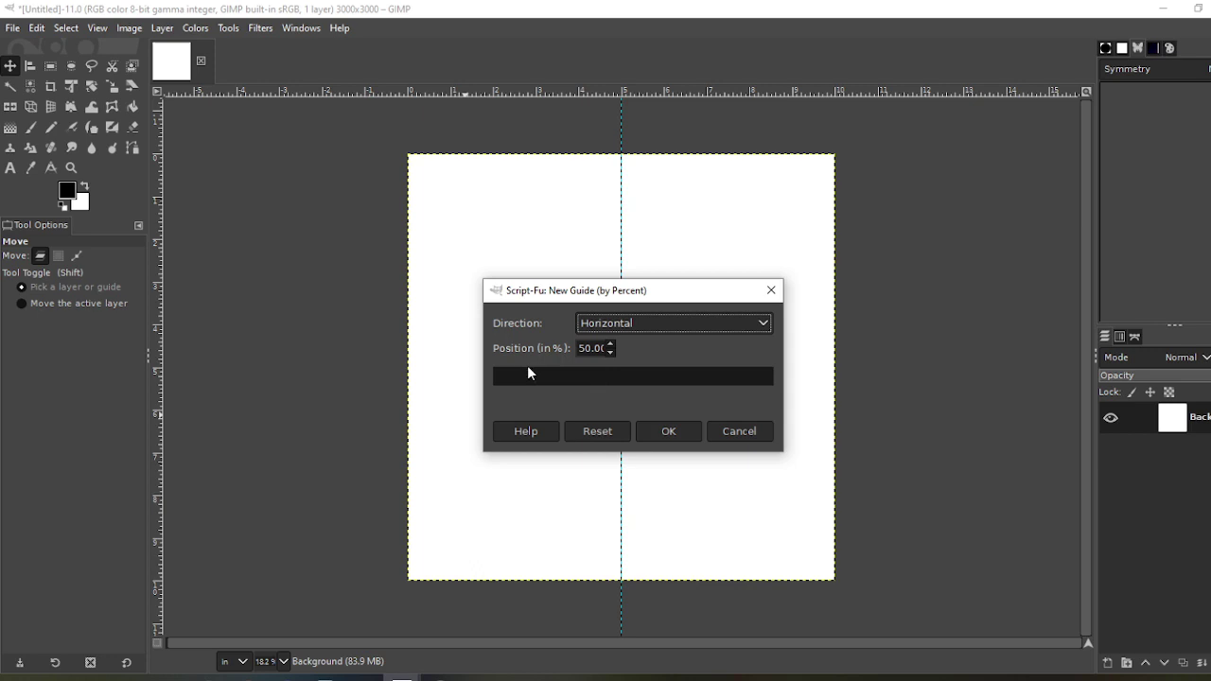
left_click(676, 431)
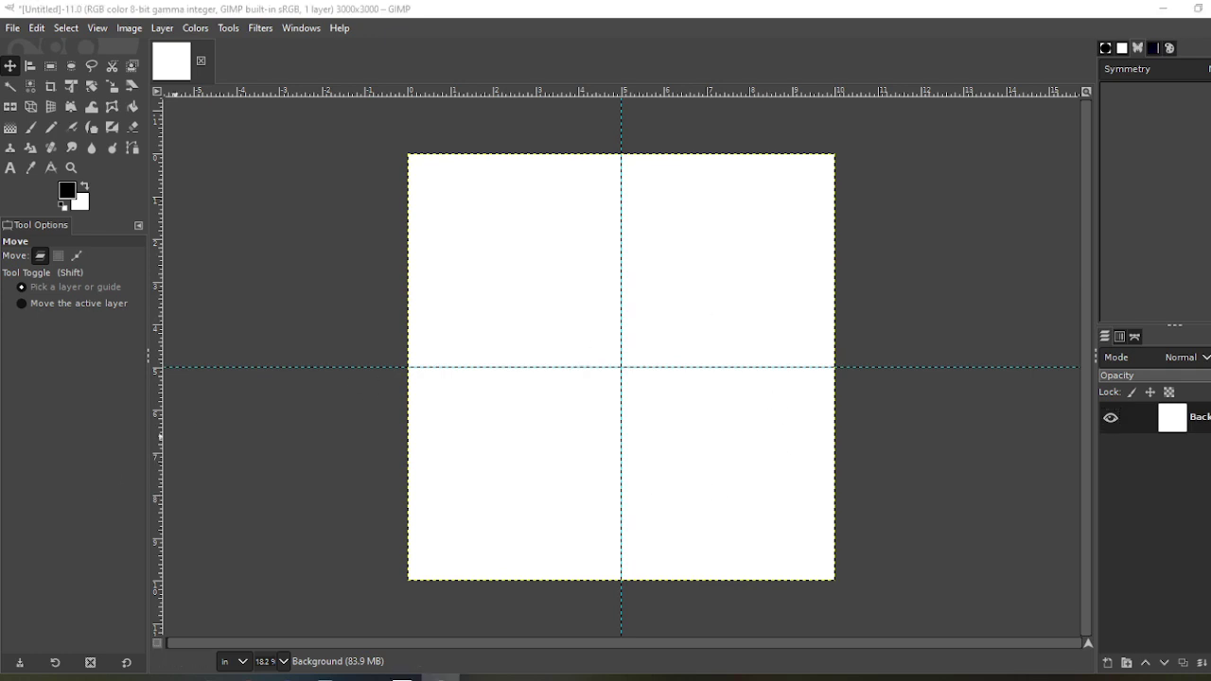
Step: Draw a 1:1 ellipse selection, size it to 1804 px and centre it at 598, 598
left_click(71, 65)
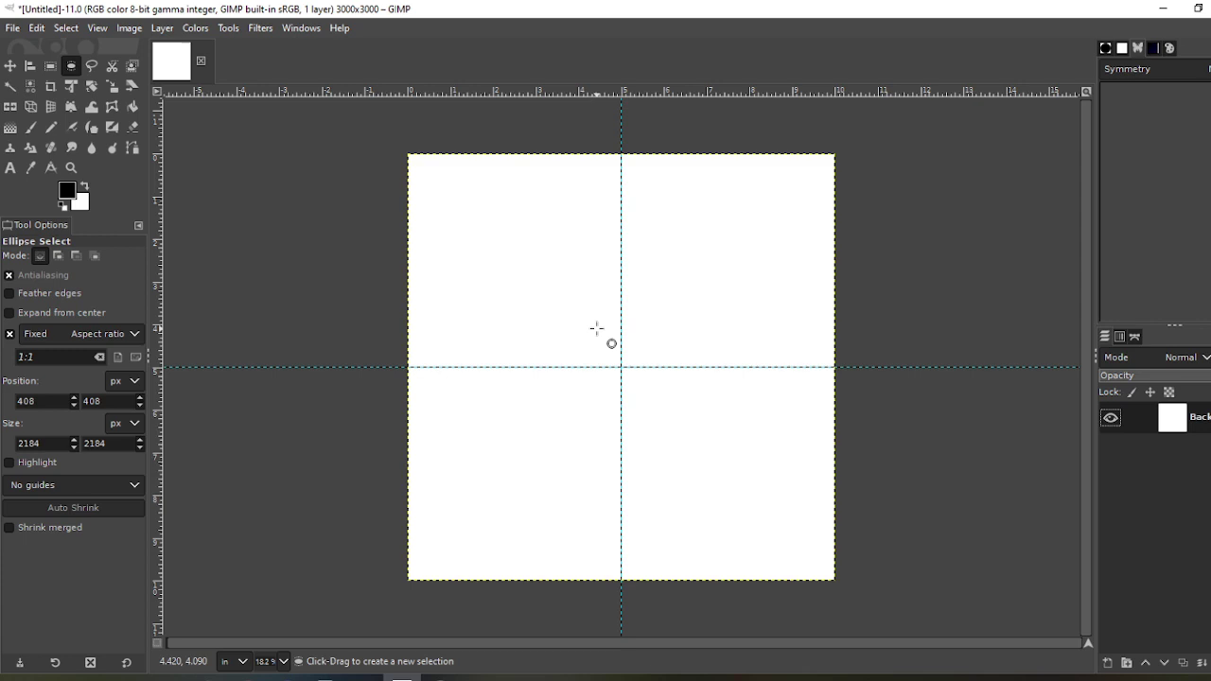
left_click_drag(596, 328, 640, 396)
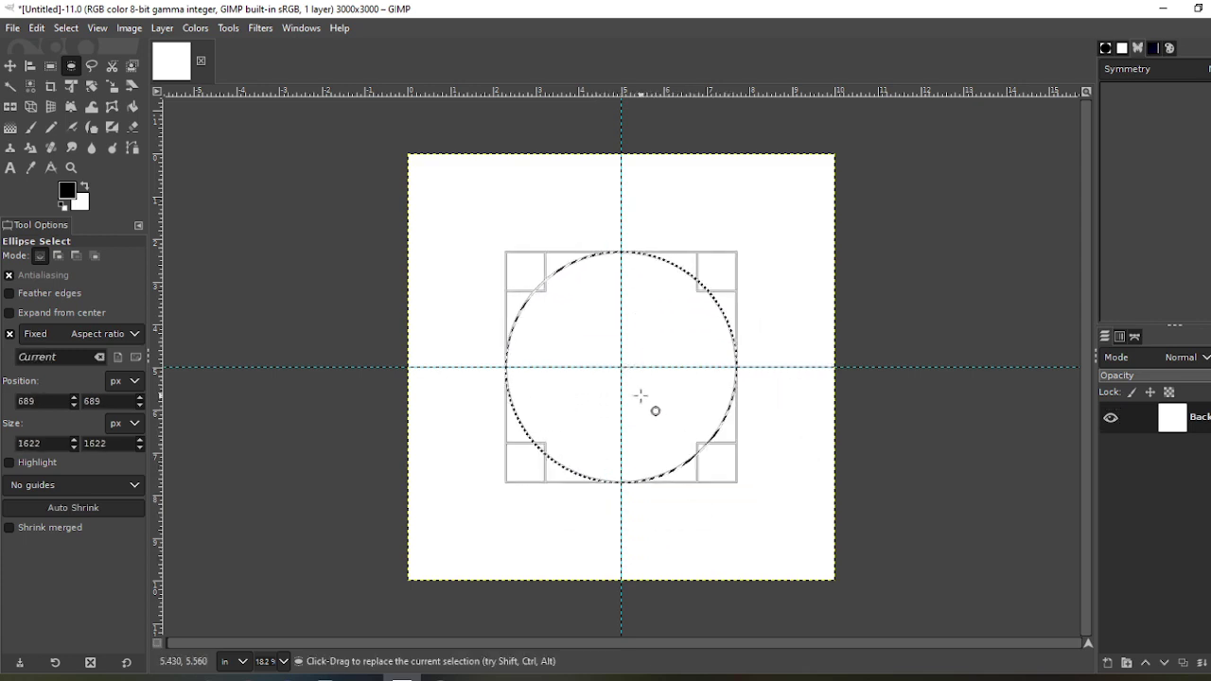
left_click_drag(710, 466, 730, 489)
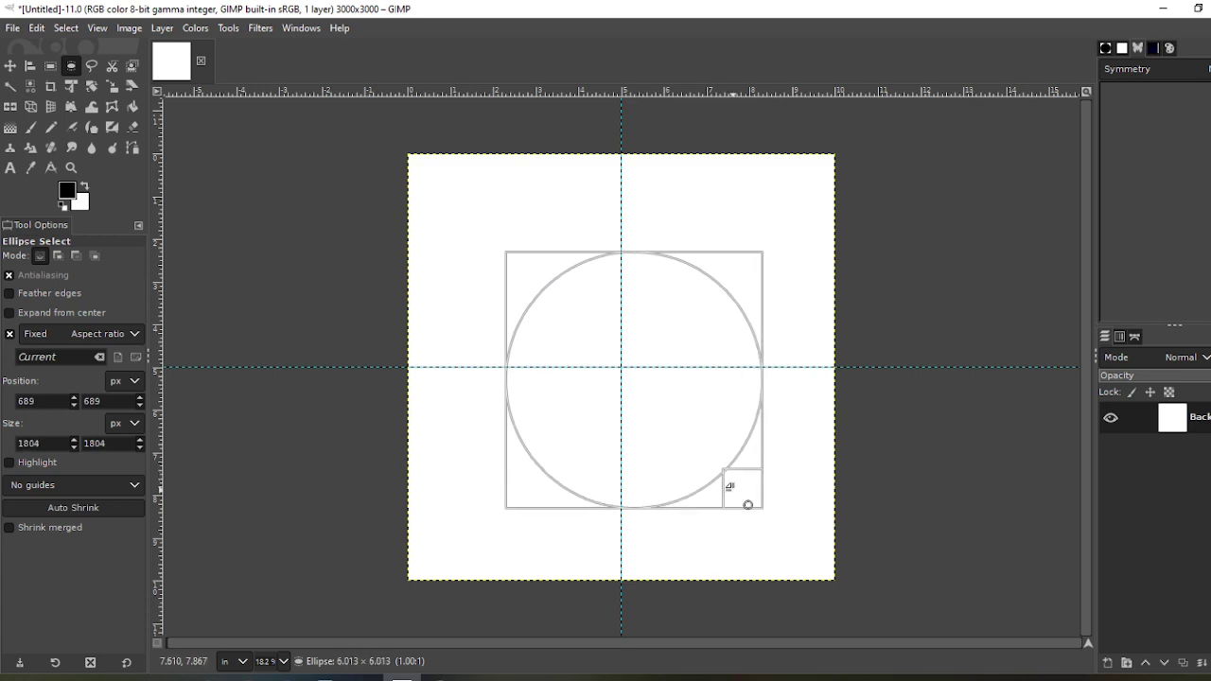
left_click_drag(684, 446, 672, 436)
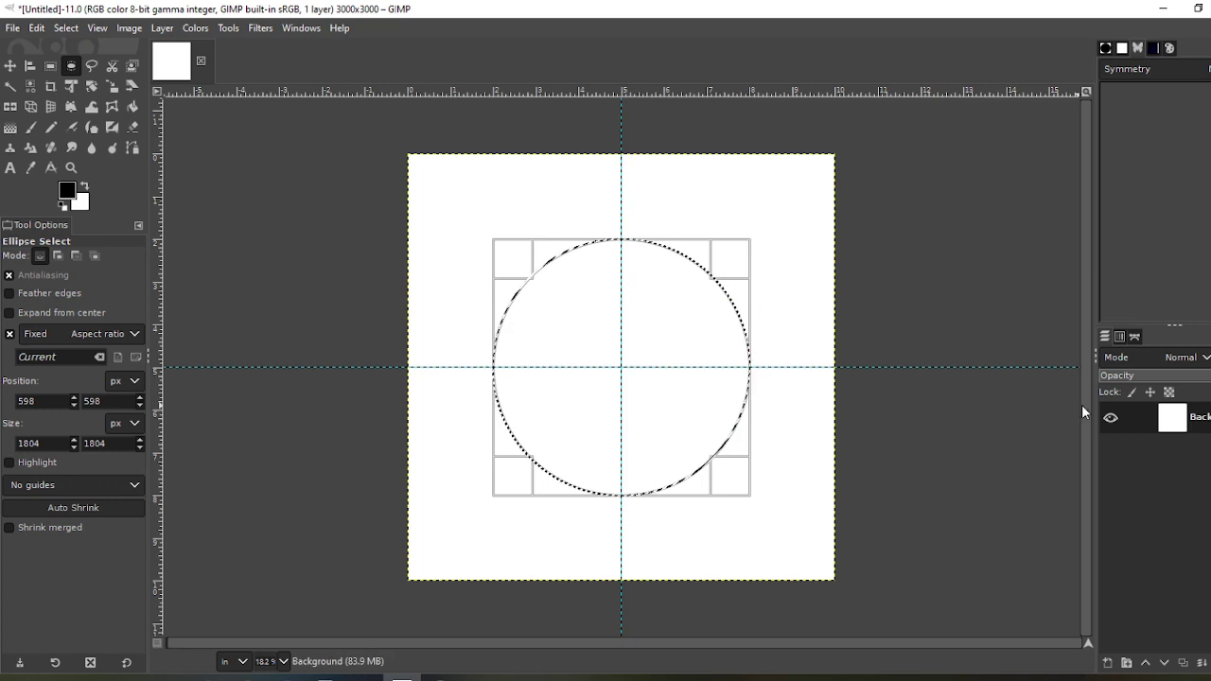
Step: Convert the circle selection to a path and make the Selection path visible
left_click(66, 27)
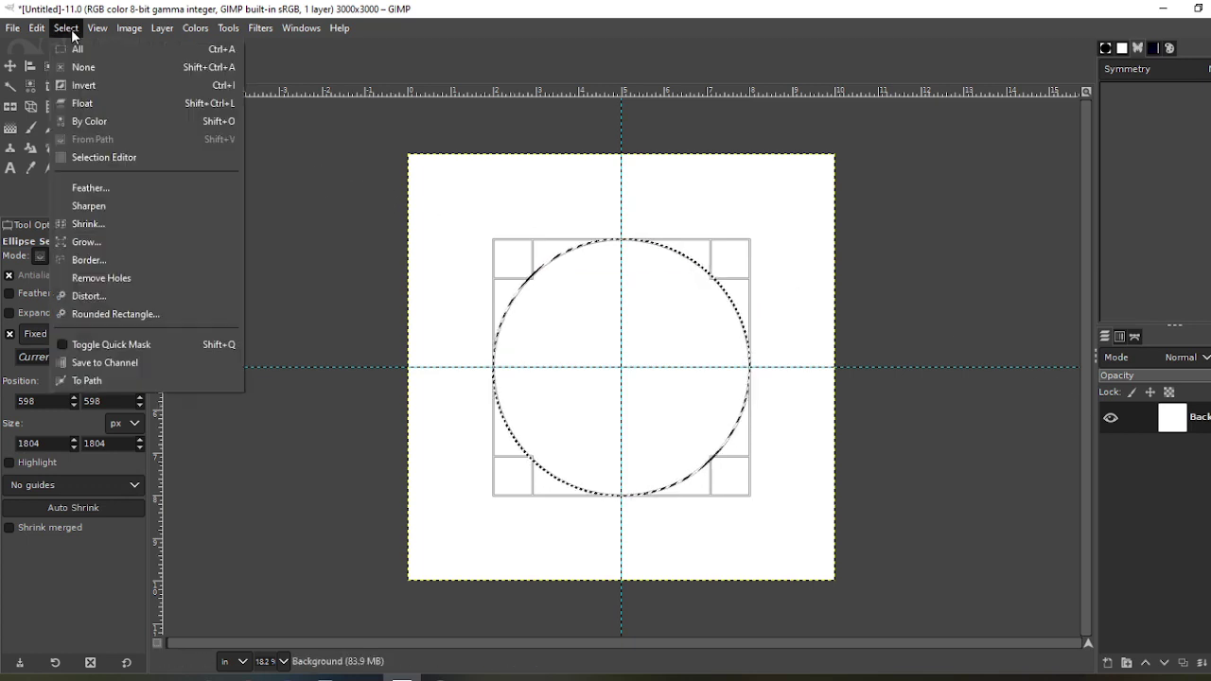
left_click(92, 379)
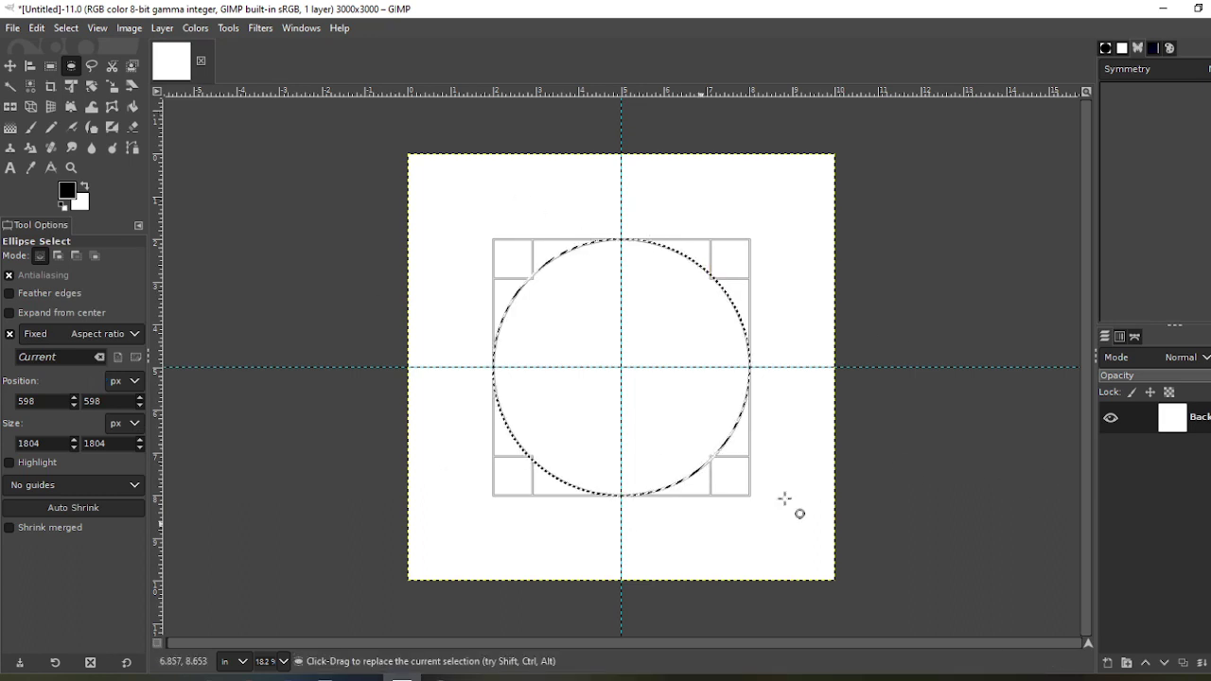
left_click(1135, 336)
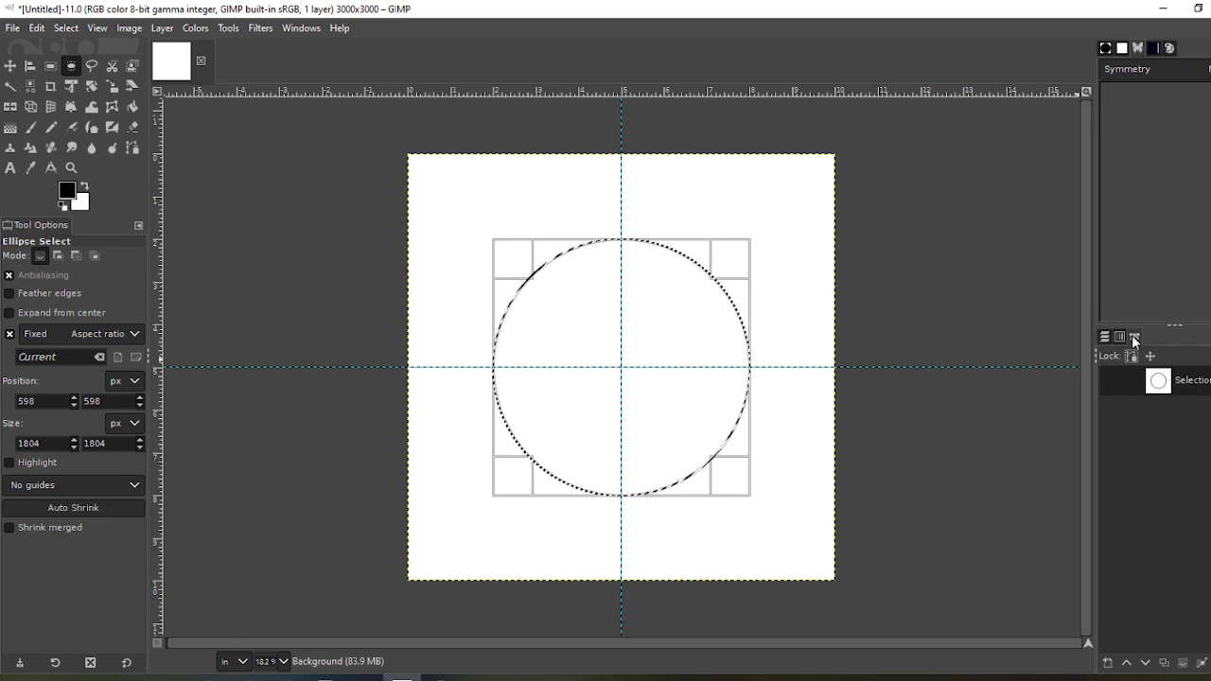
left_click(1111, 386)
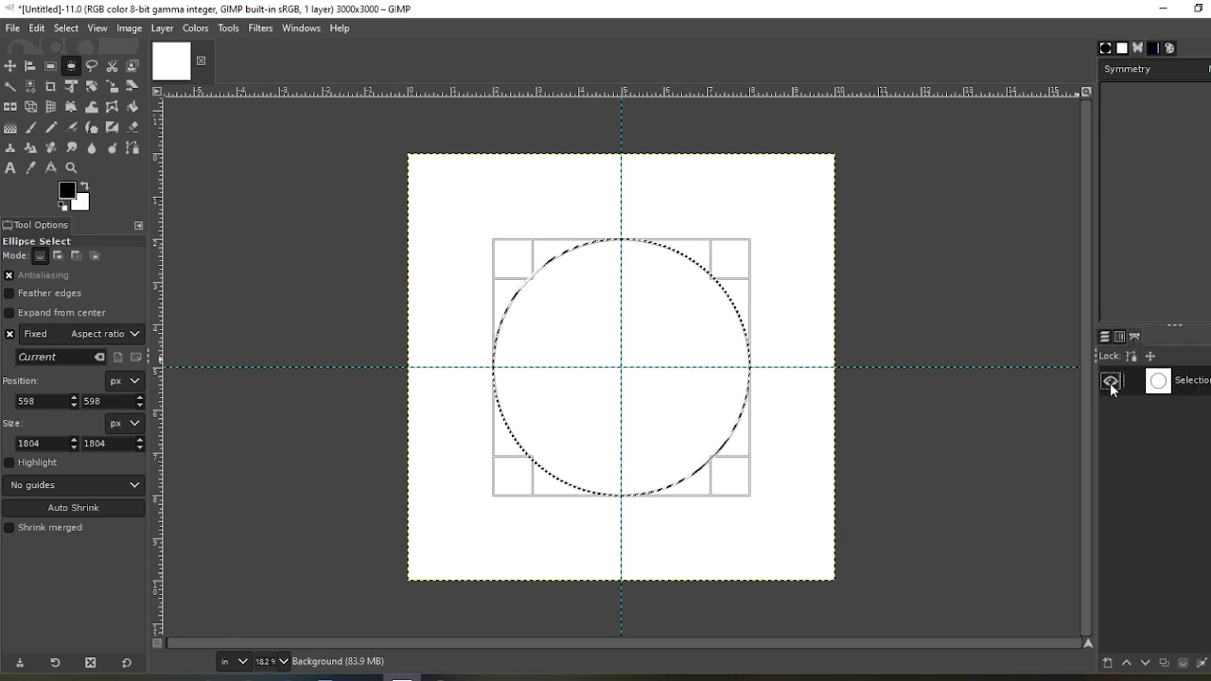
Step: Remove the selection, leaving only the circular path outline
left_click(67, 28)
left_click(76, 47)
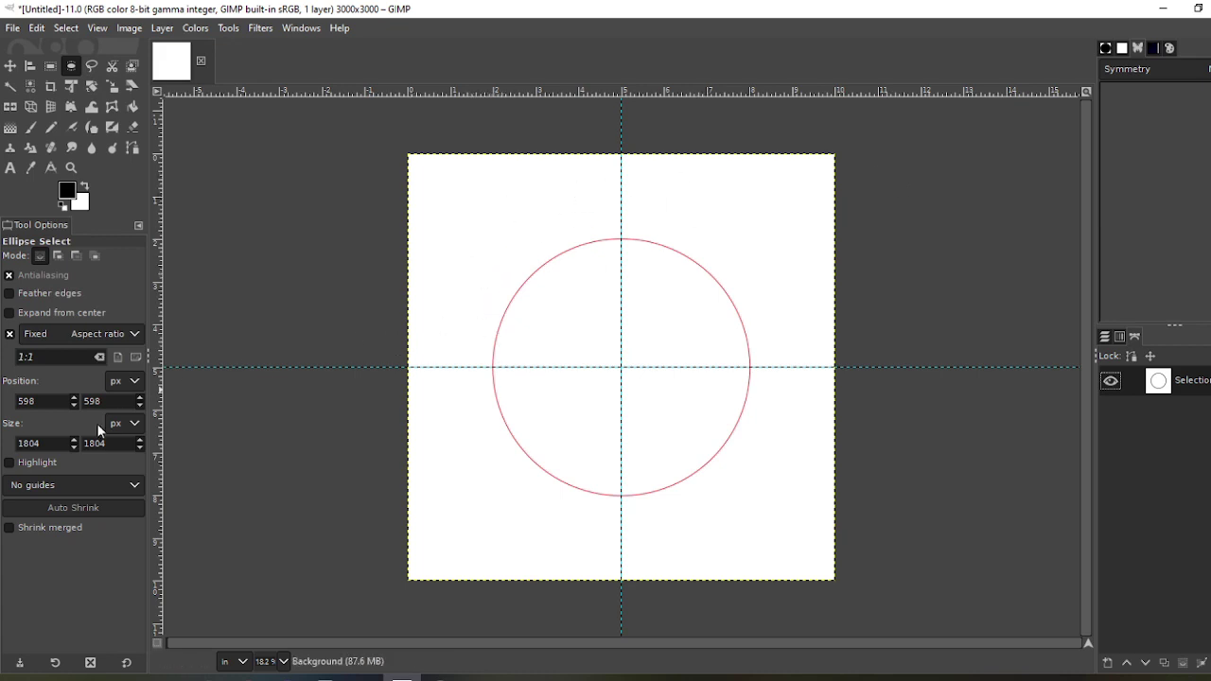
left_click(440, 678)
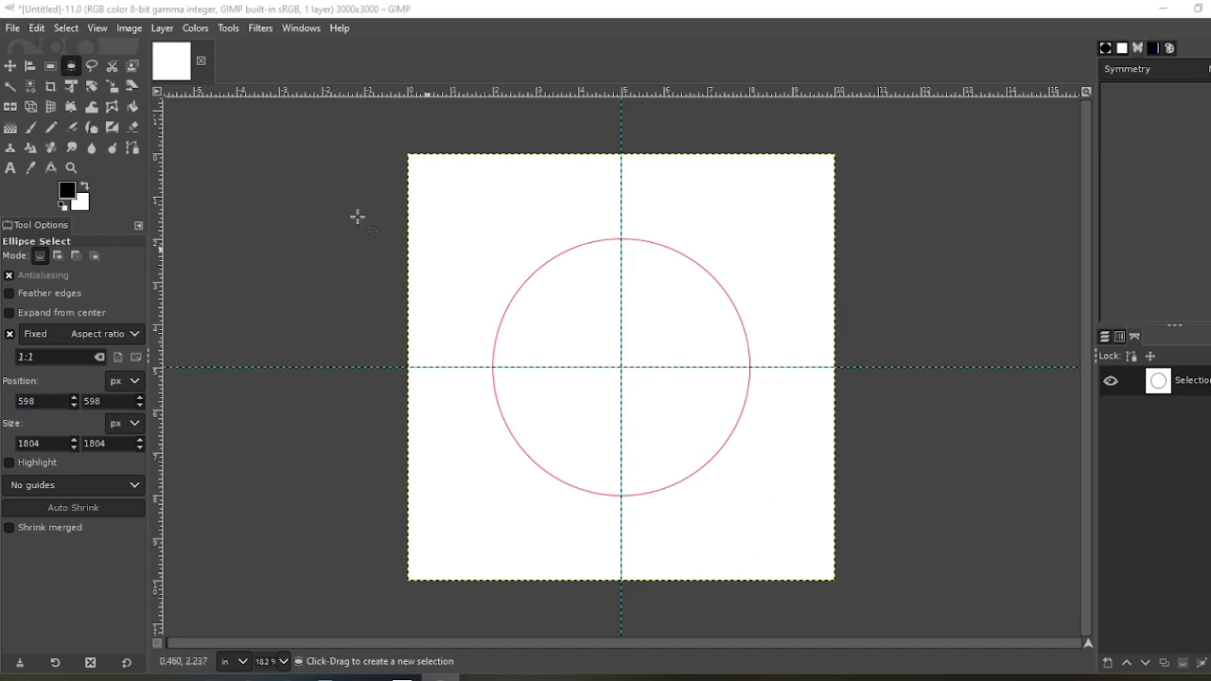
Step: Type 'WRAP TEXT AROUND' into a new text box near the canvas top-left
left_click(11, 170)
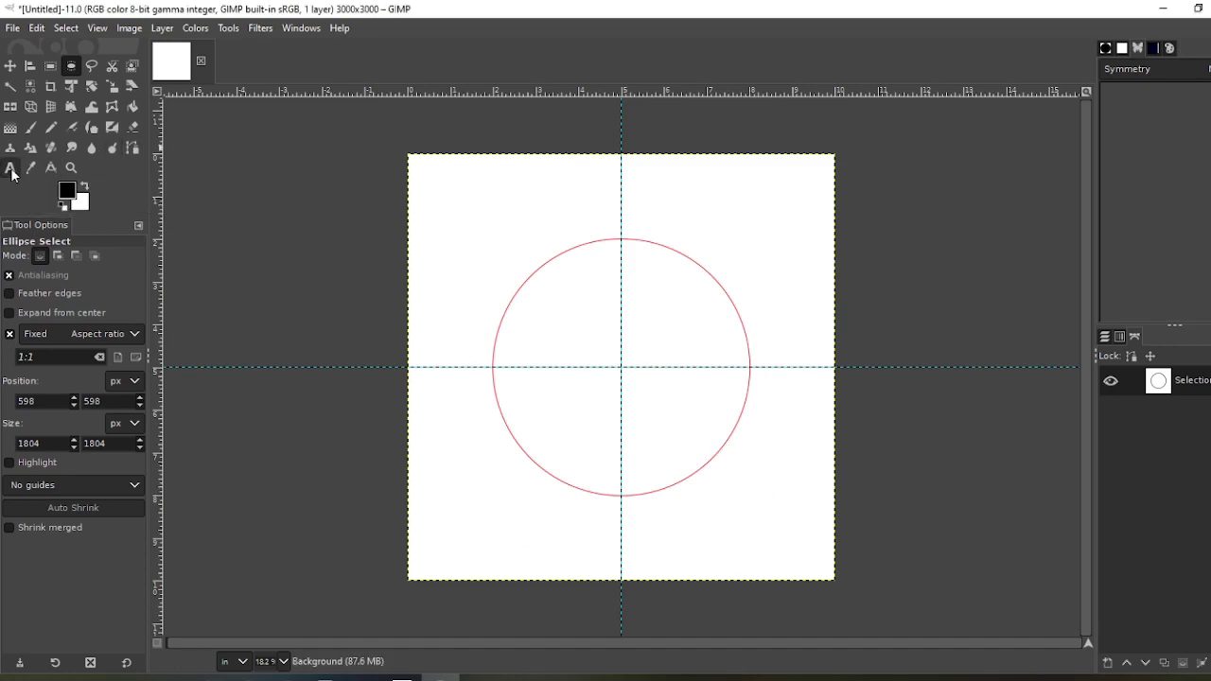
left_click(1105, 341)
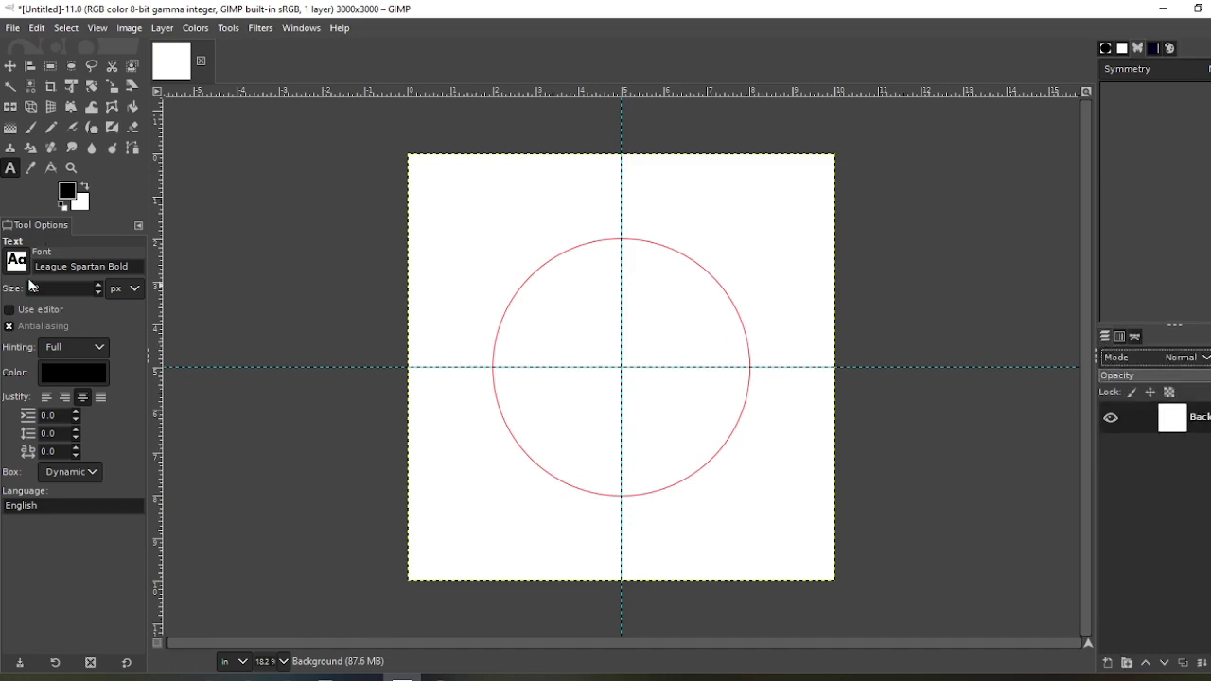
type("62")
left_click(443, 194)
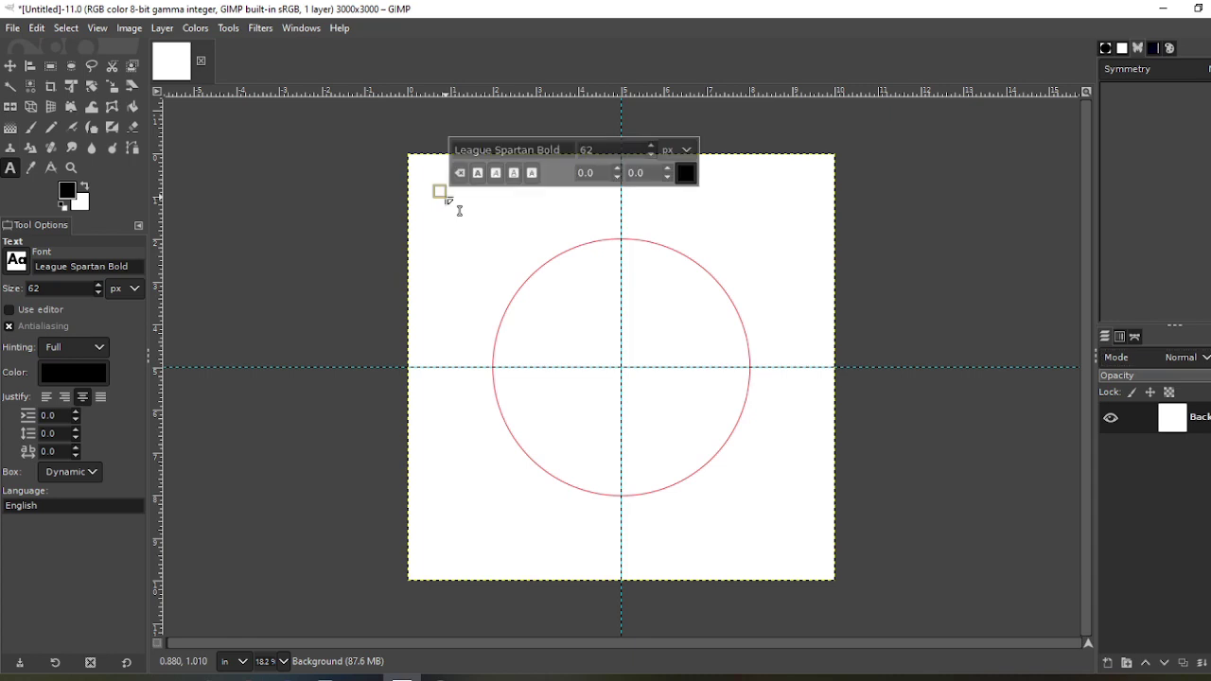
type("WR")
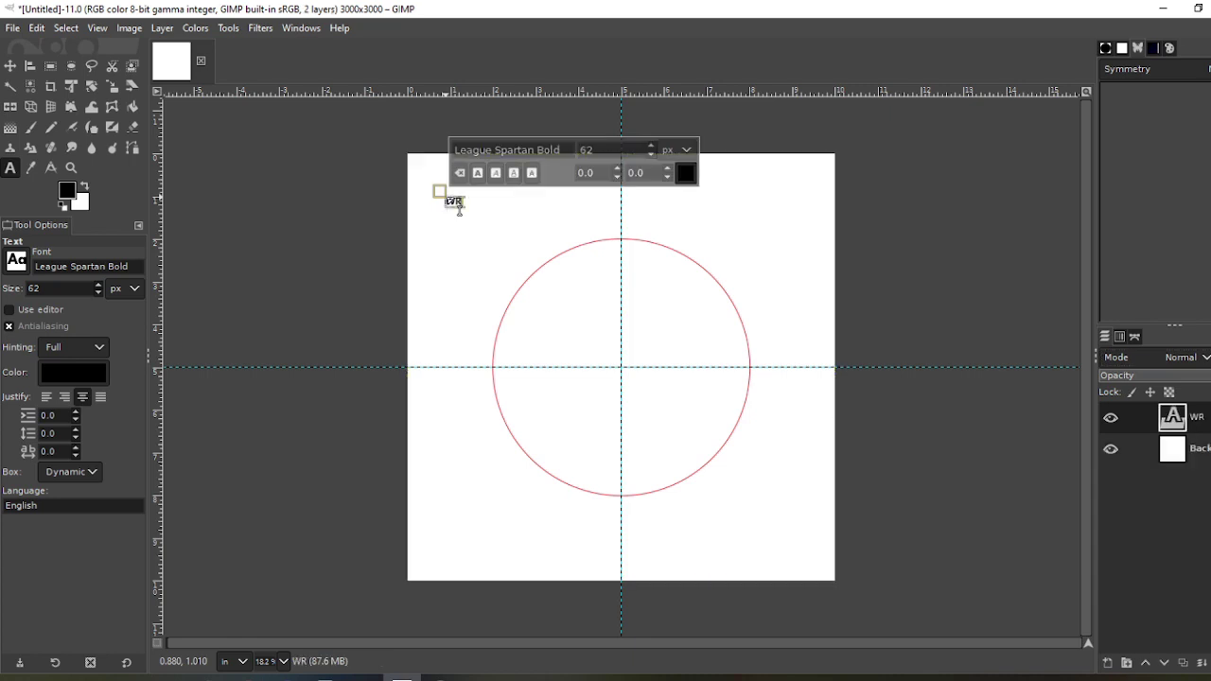
type("AP TEXT AROUND")
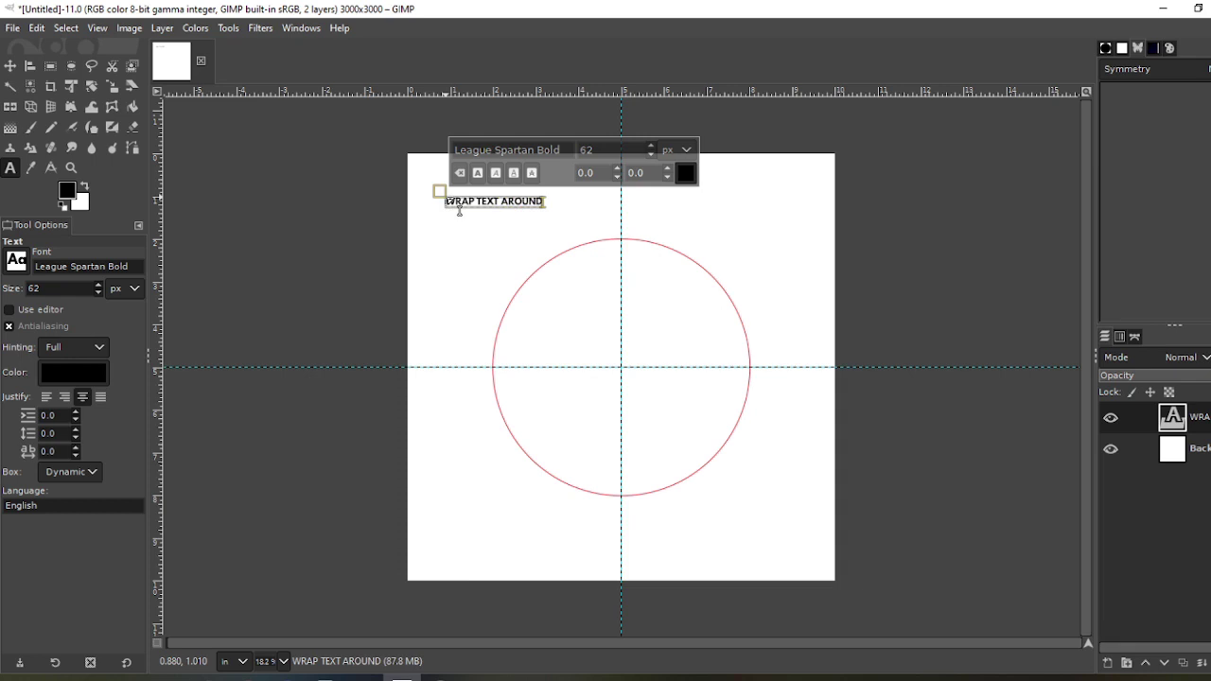
Step: Select all the WRAP TEXT AROUND text and enlarge it to 200 px
key("ctrl+a")
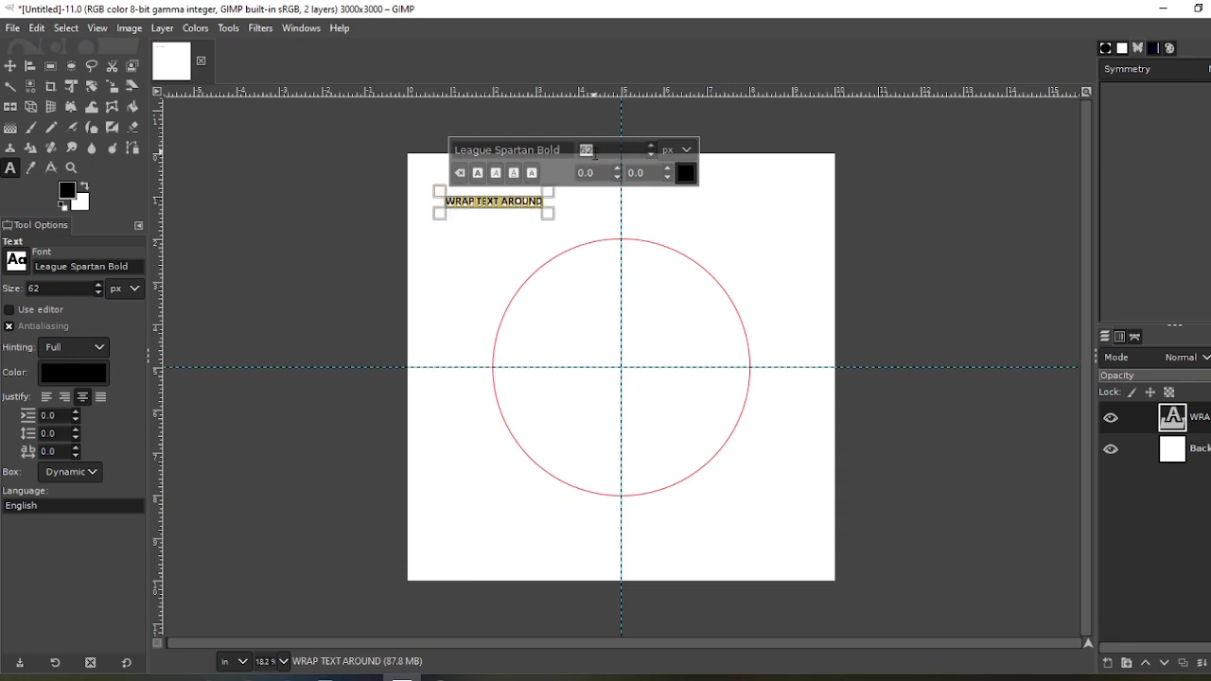
type("150")
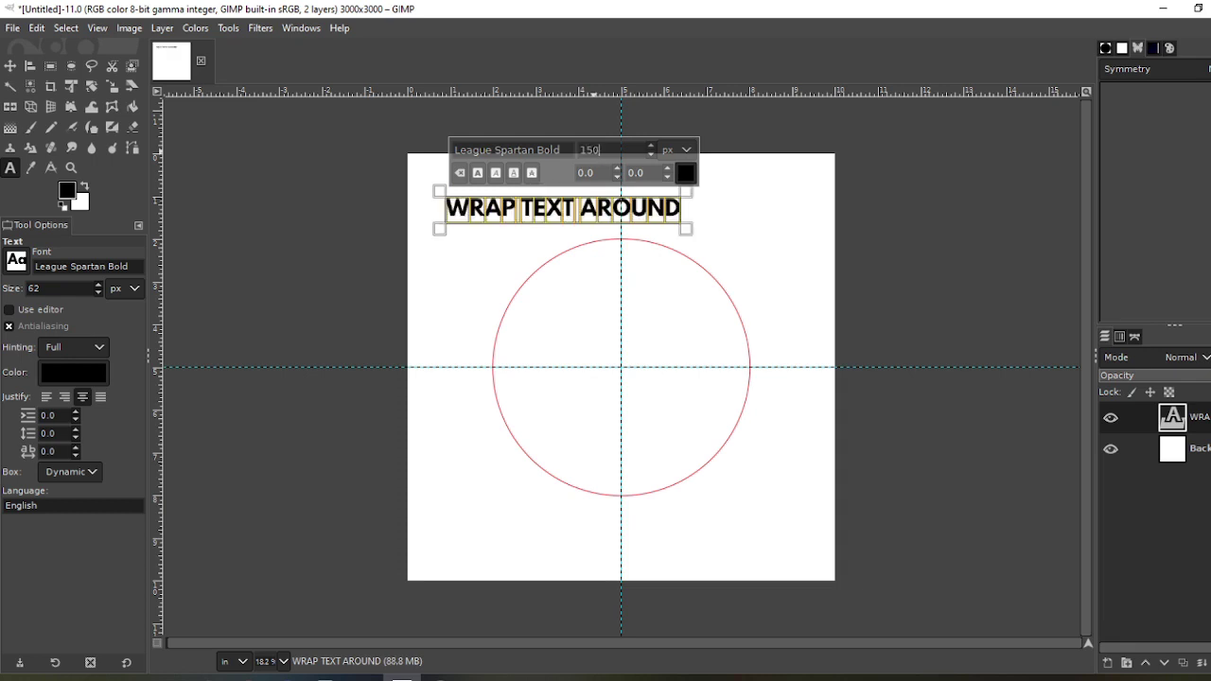
key("BackSpace")
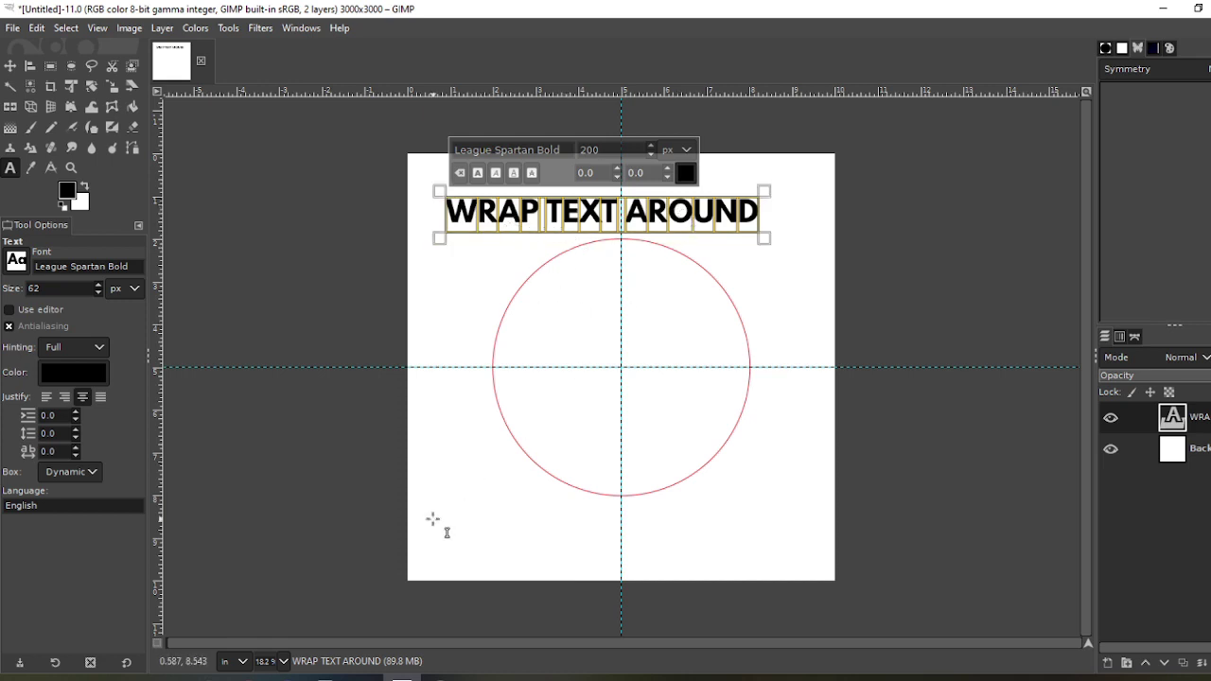
Step: Type 'A CIRCLE' at the lower left and set its size to 250 px
left_click(430, 516)
type("A")
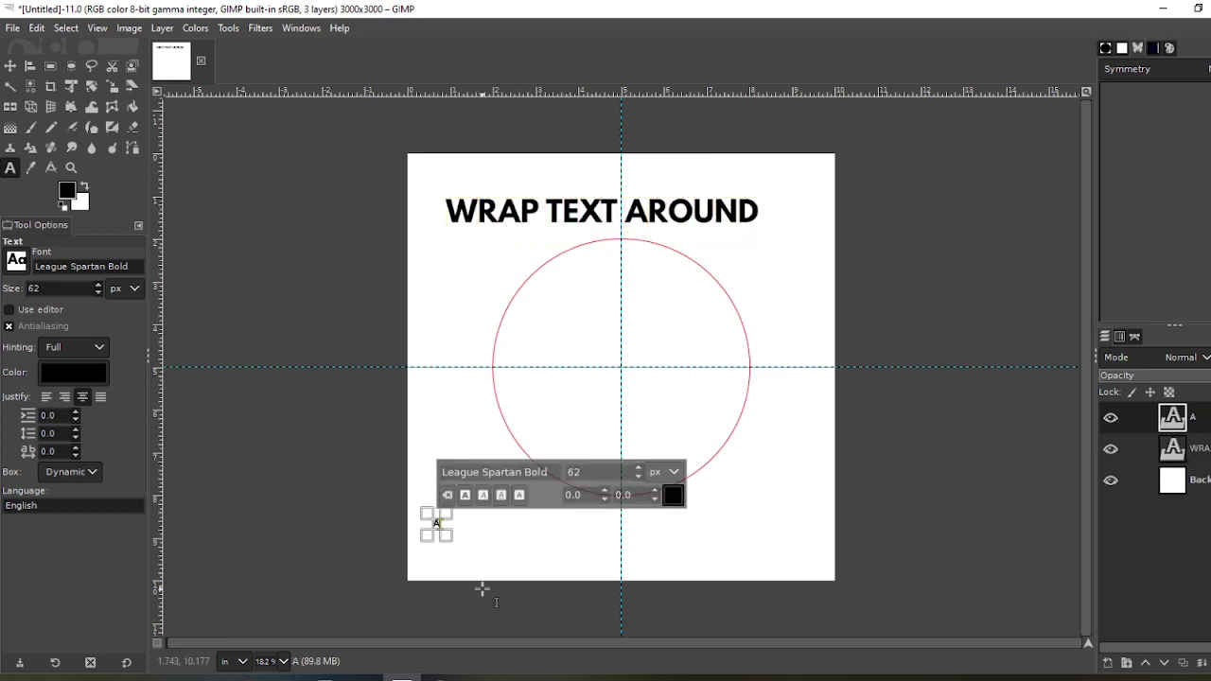
type(" CIRCLE")
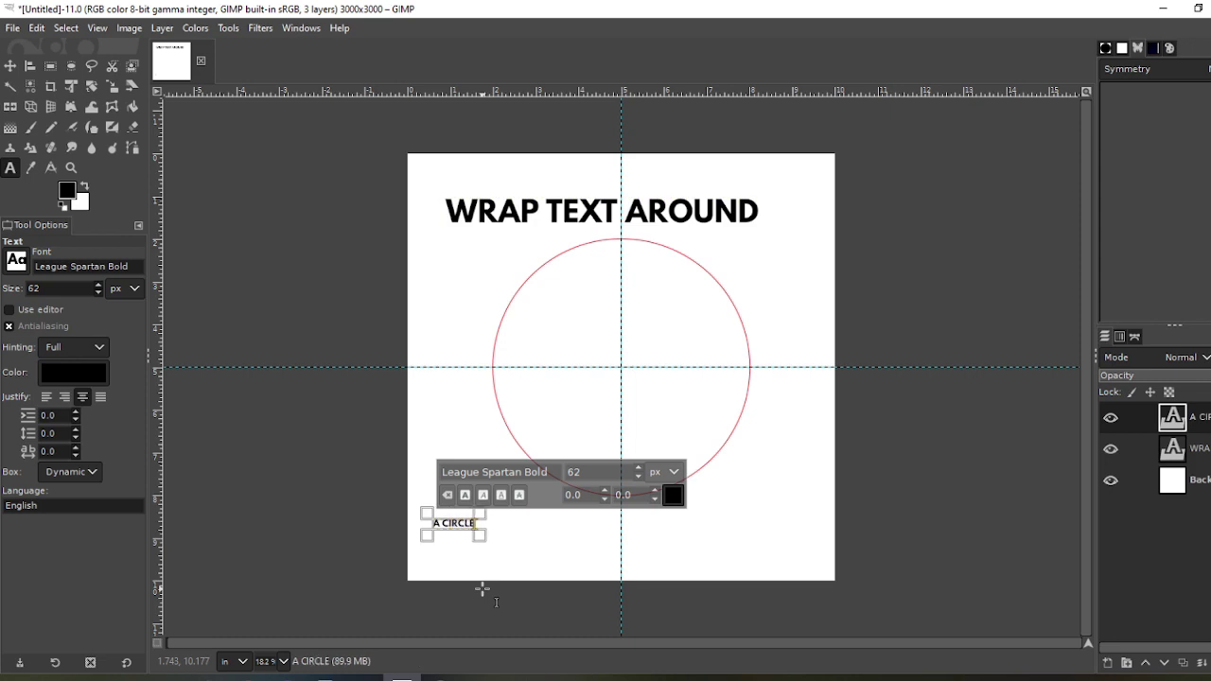
key("ctrl+a")
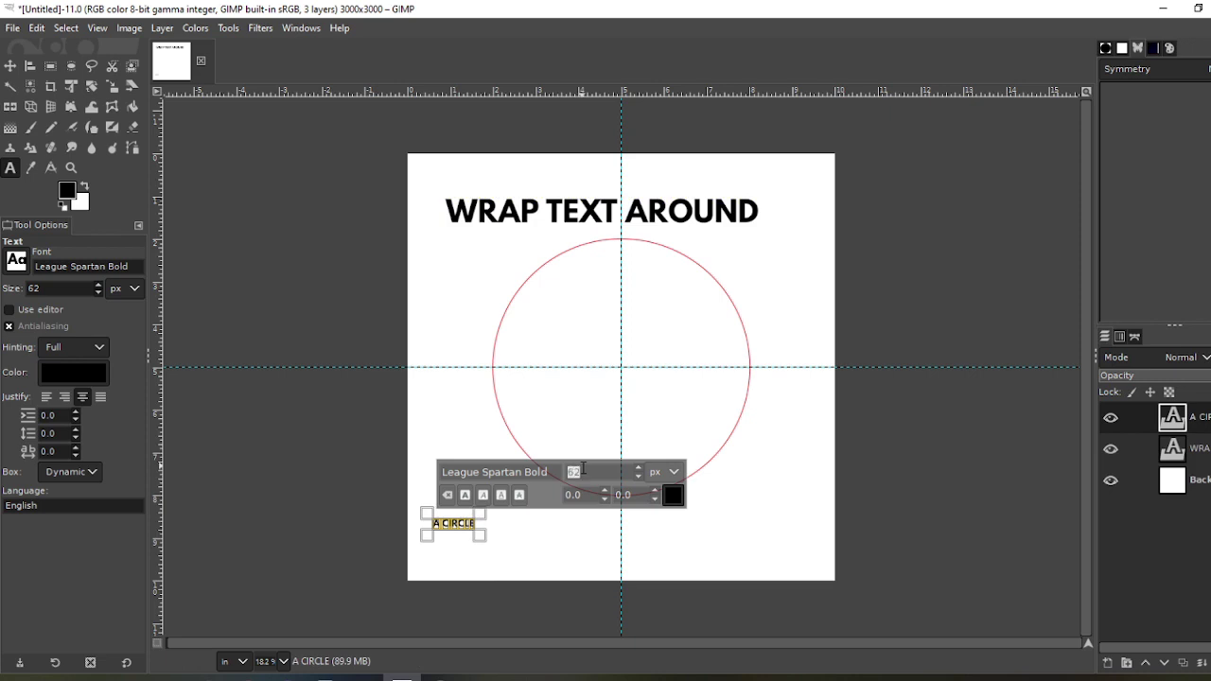
type("250")
key("Return")
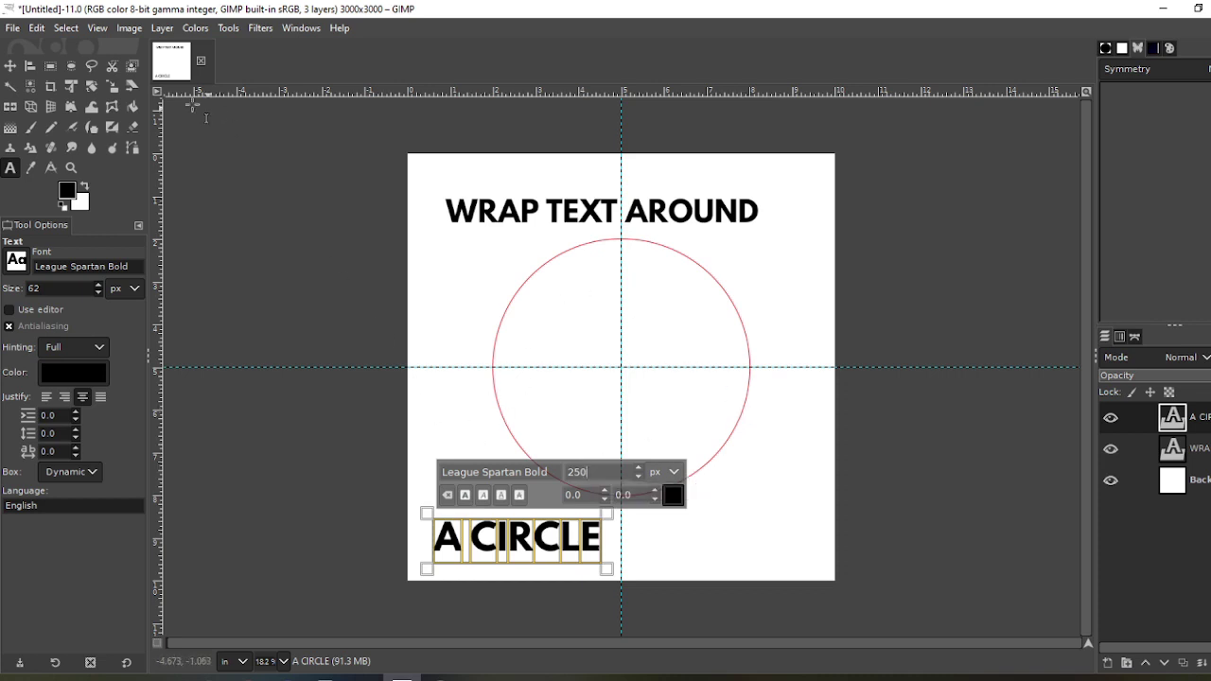
Step: Move WRAP TEXT AROUND to the top-left corner and A CIRCLE to the bottom-left corner
left_click(11, 65)
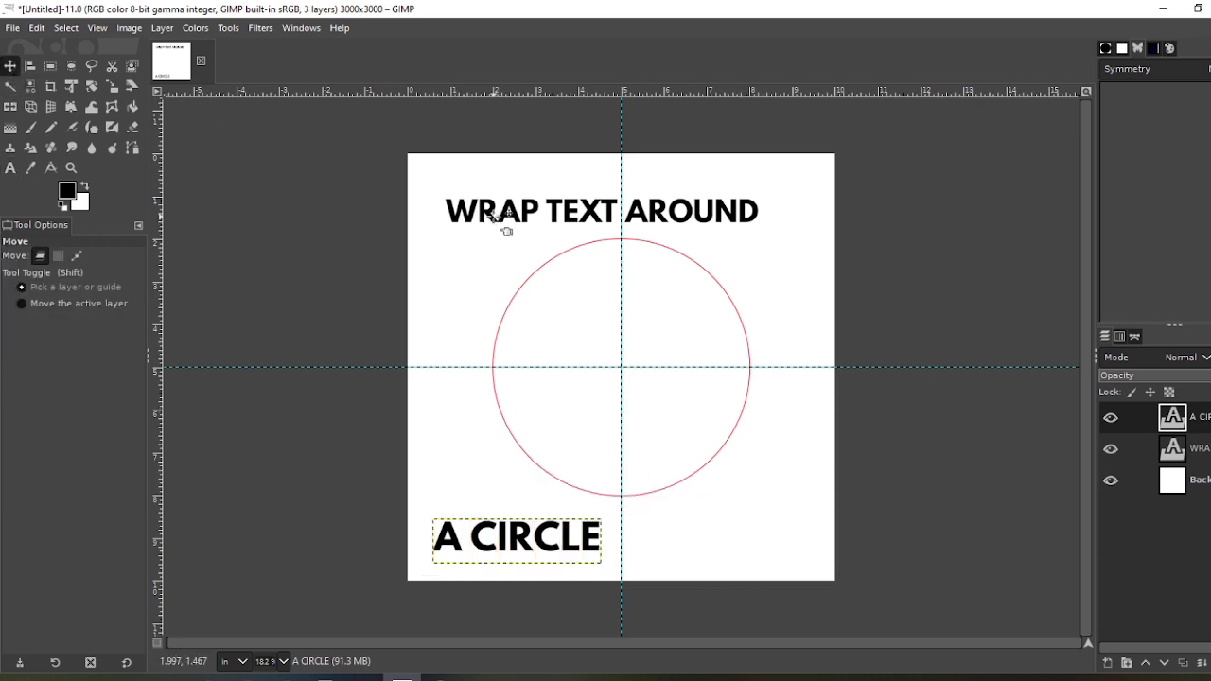
left_click_drag(499, 223, 464, 181)
left_click_drag(475, 538, 453, 558)
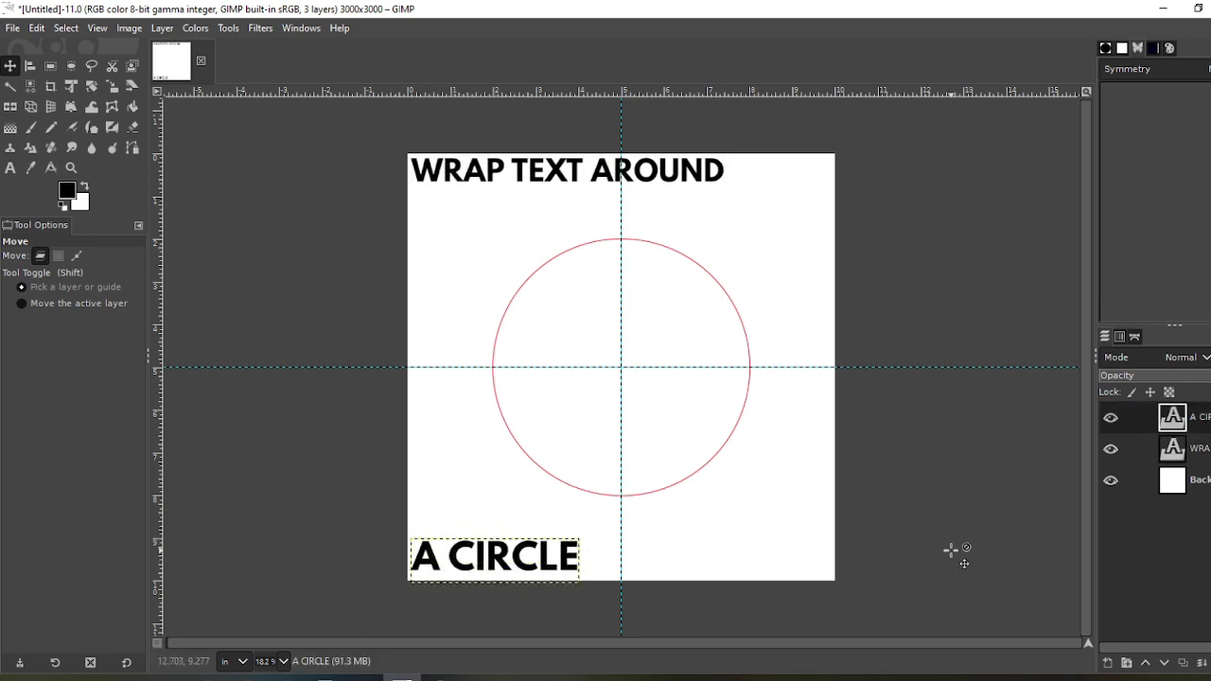
key("Page_Down")
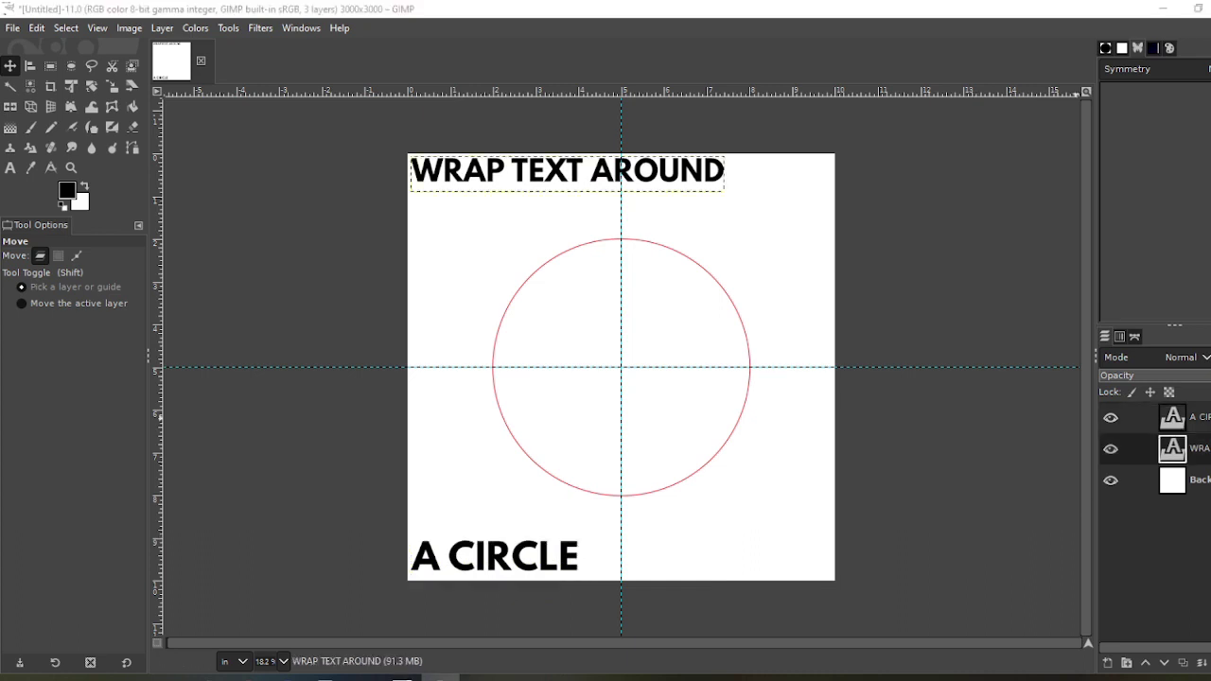
Step: Run Text along Path on the WRAP TEXT AROUND layer to curve it around the circle
right_click(1141, 445)
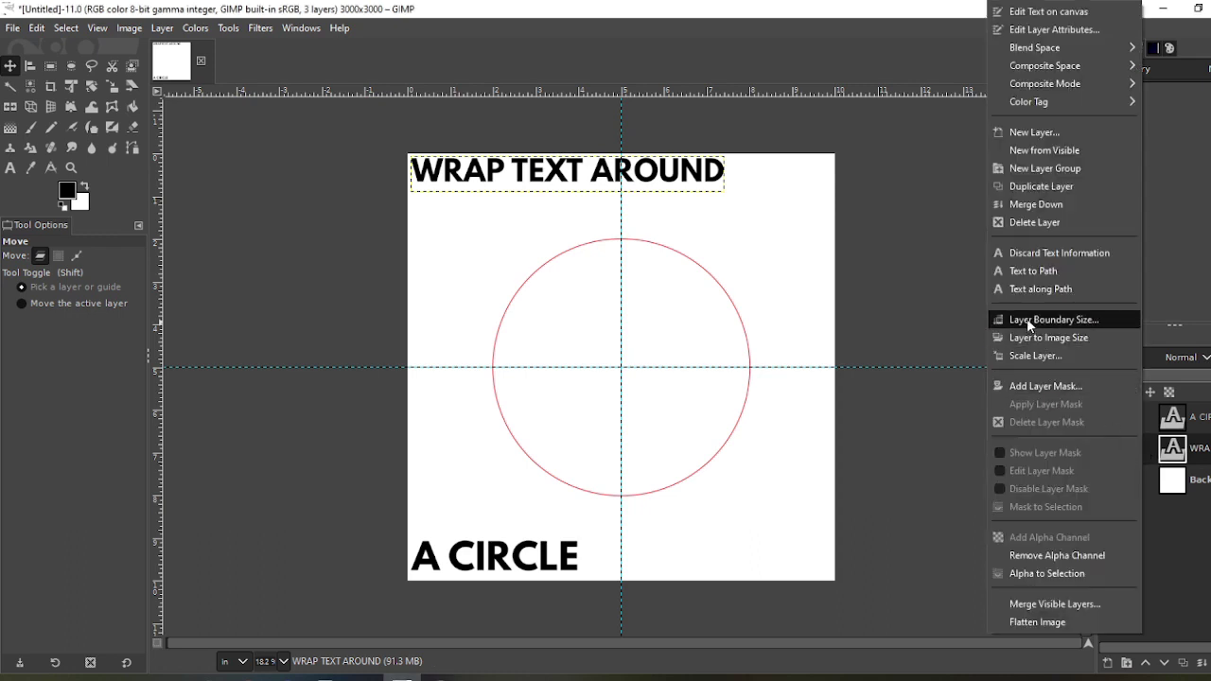
left_click(1026, 289)
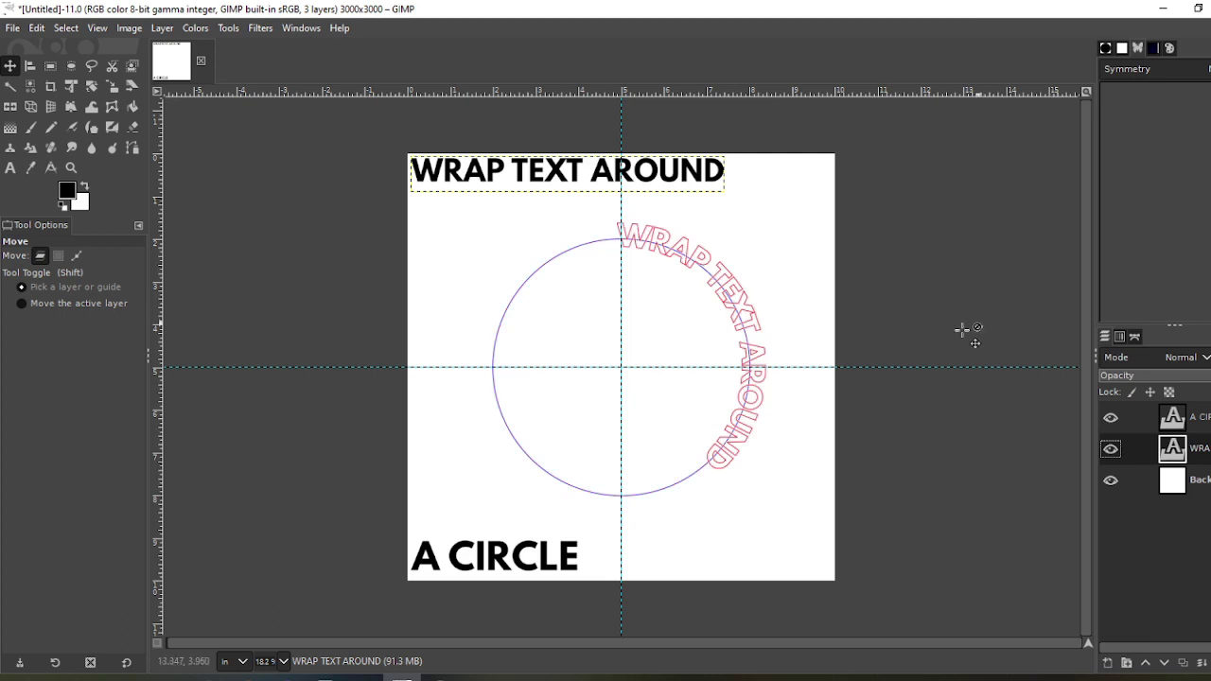
left_click(1135, 335)
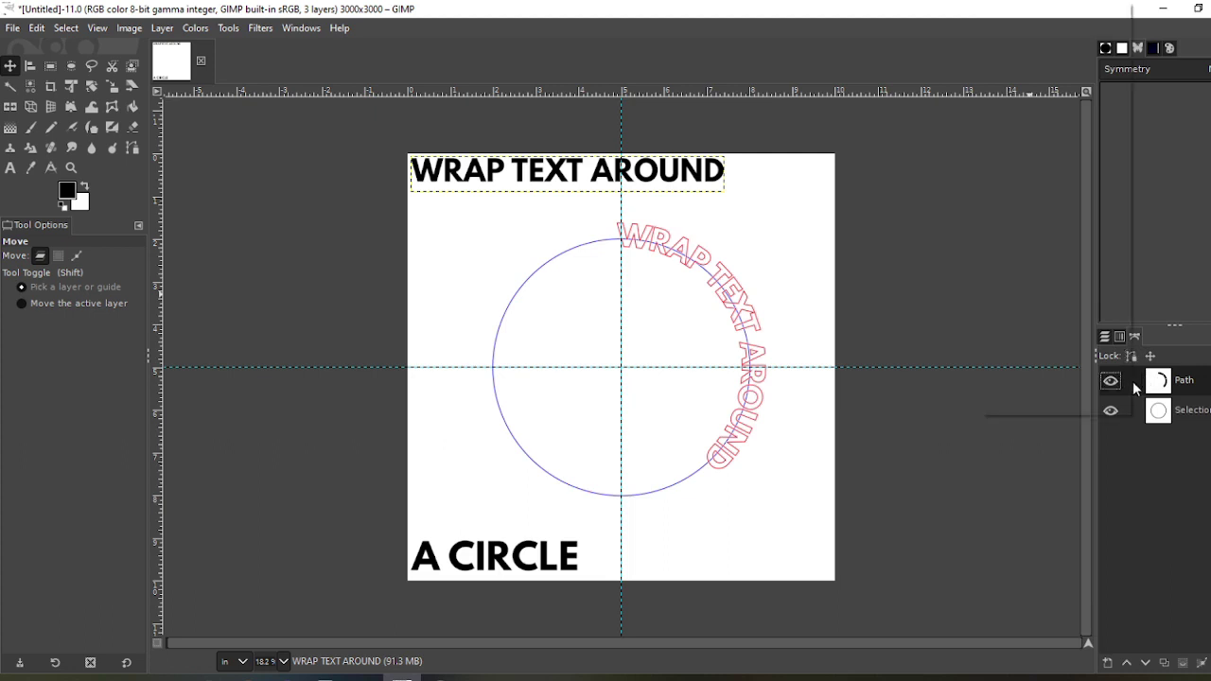
right_click(1133, 381)
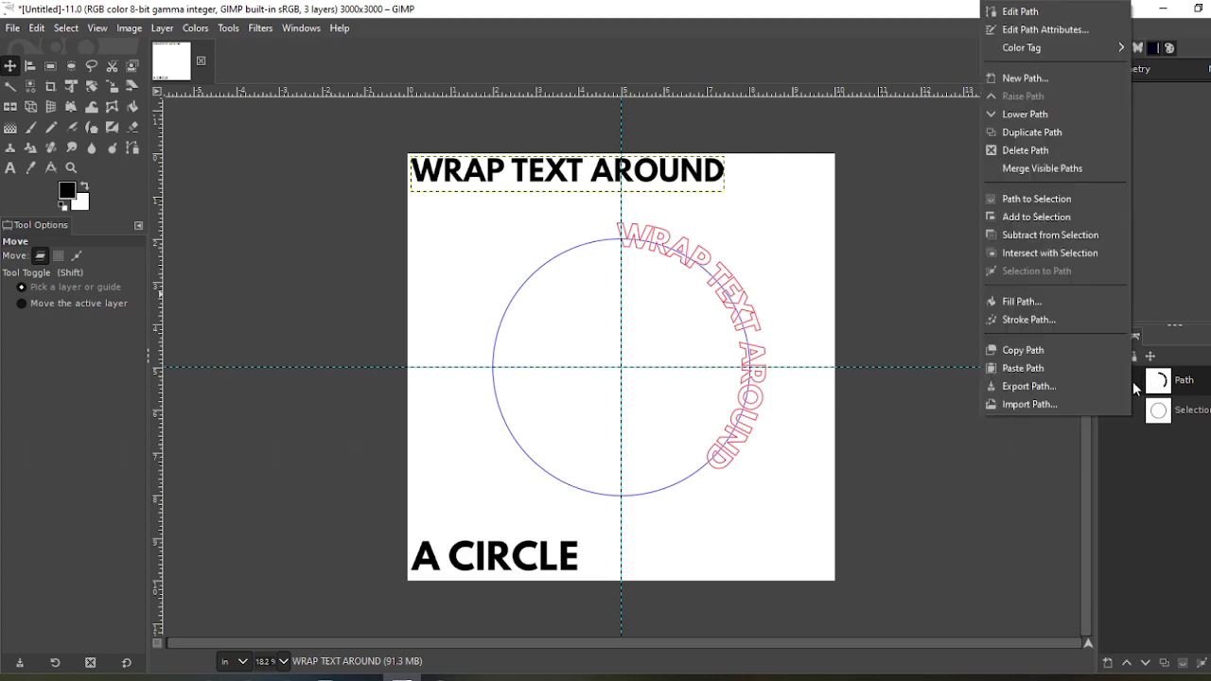
Step: Fill the curved text path's selection with black on a new transparent layer
left_click(1040, 203)
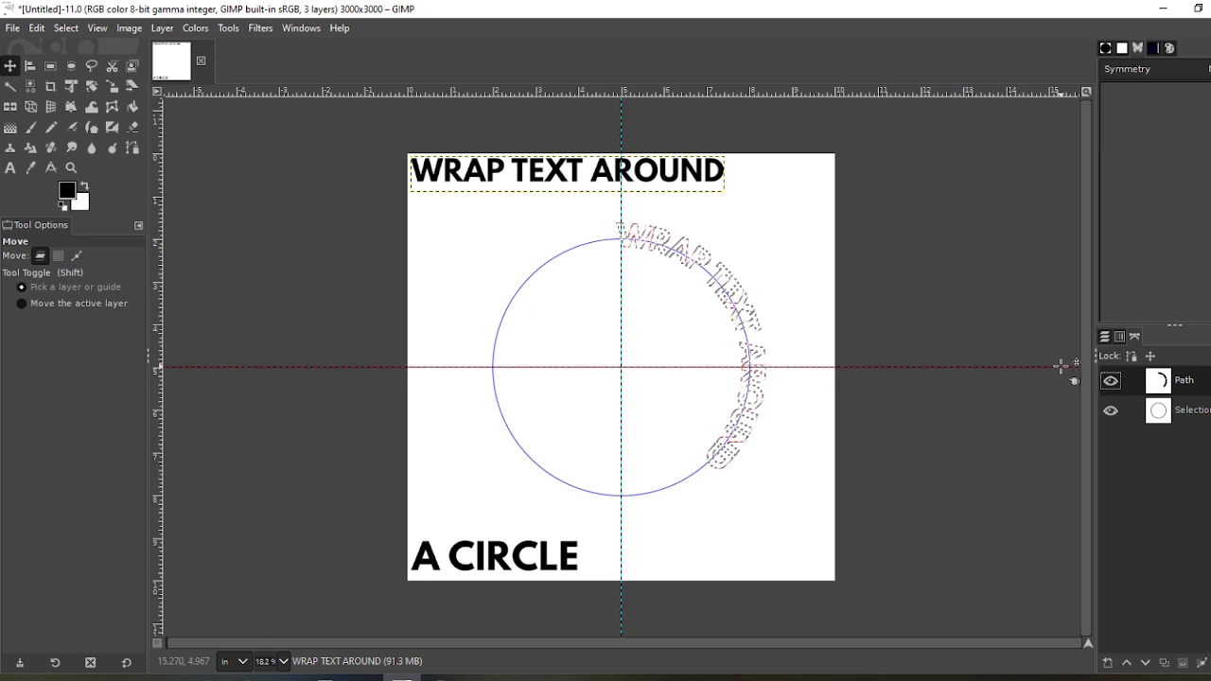
left_click(1104, 338)
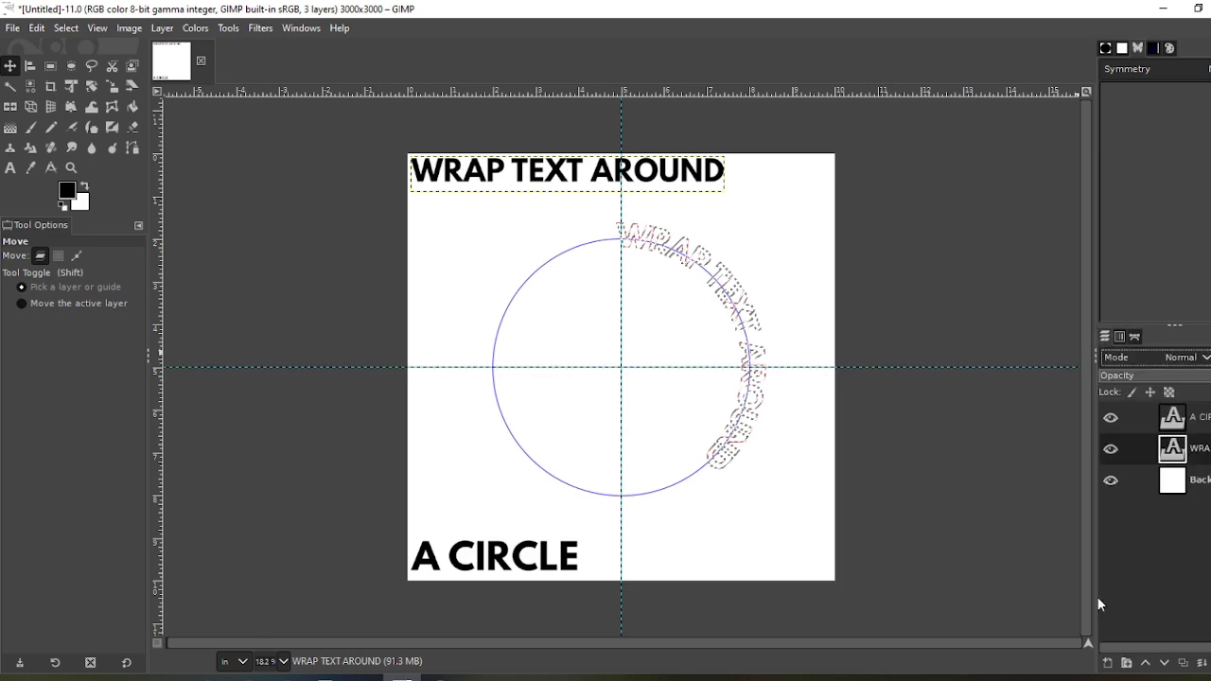
left_click(1108, 662)
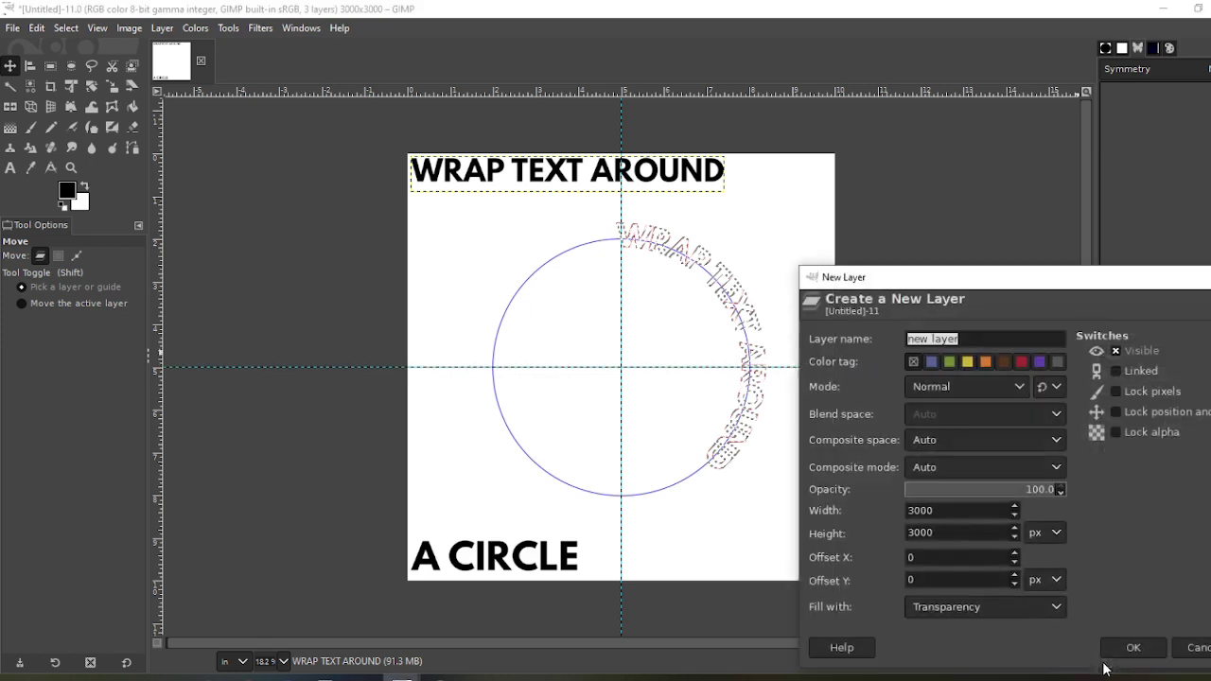
left_click(1127, 647)
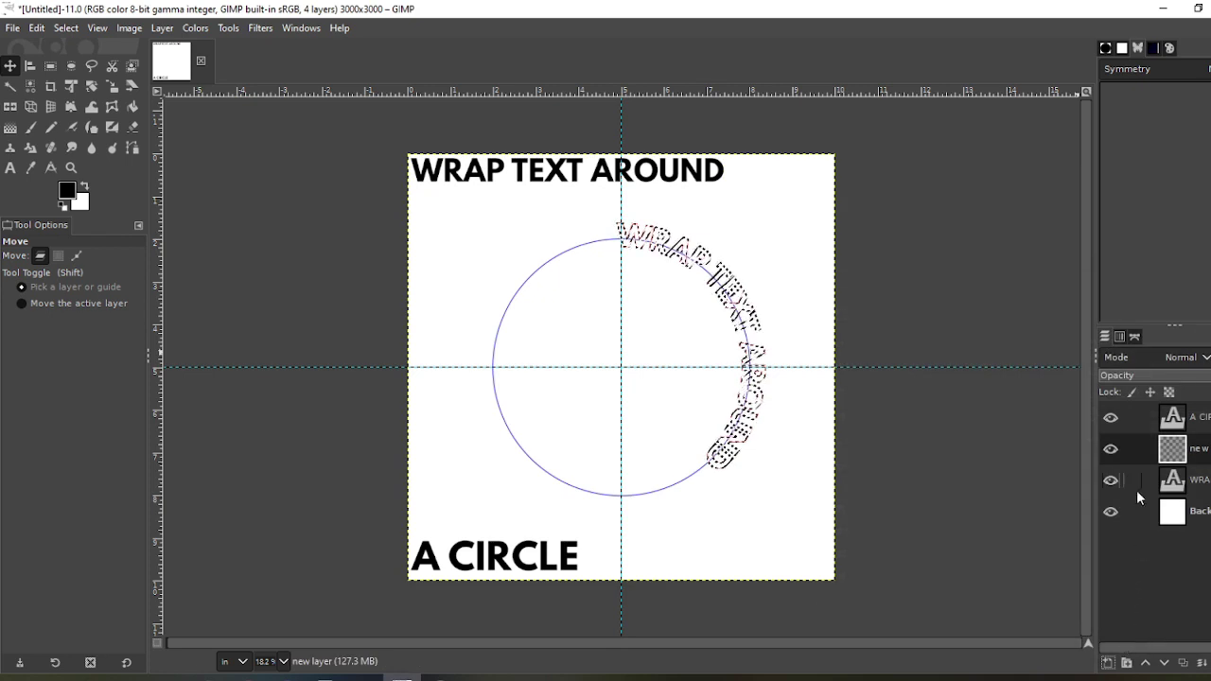
left_click(37, 30)
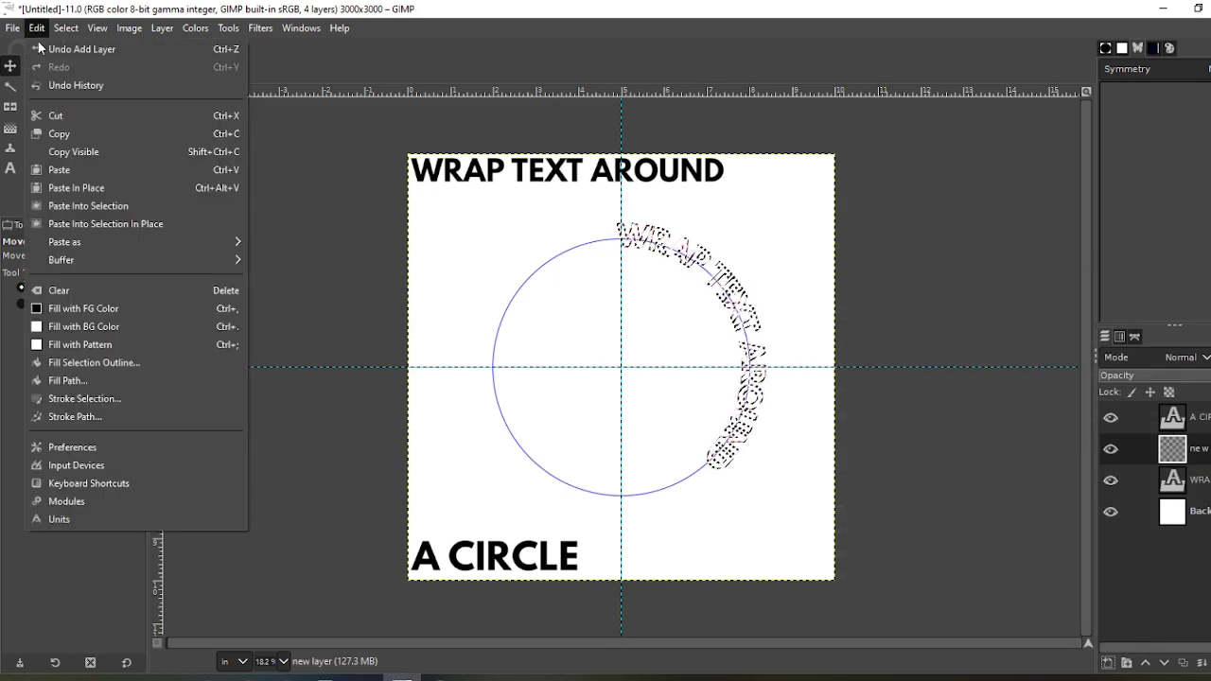
left_click(82, 310)
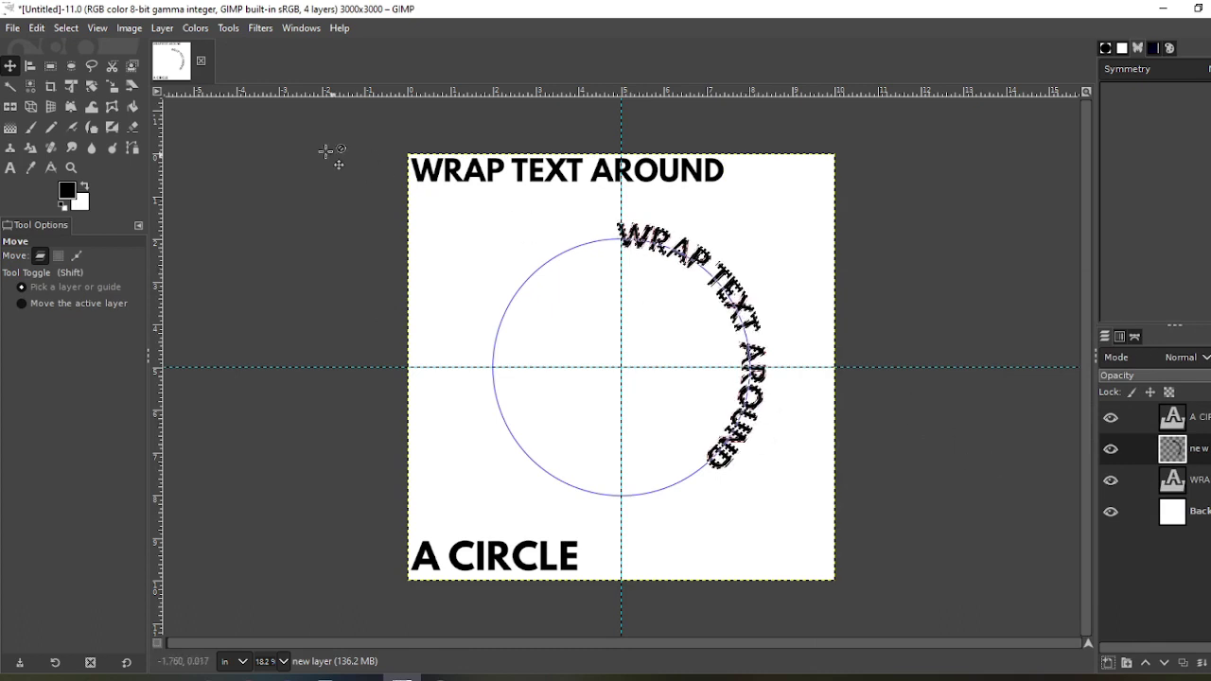
left_click(66, 27)
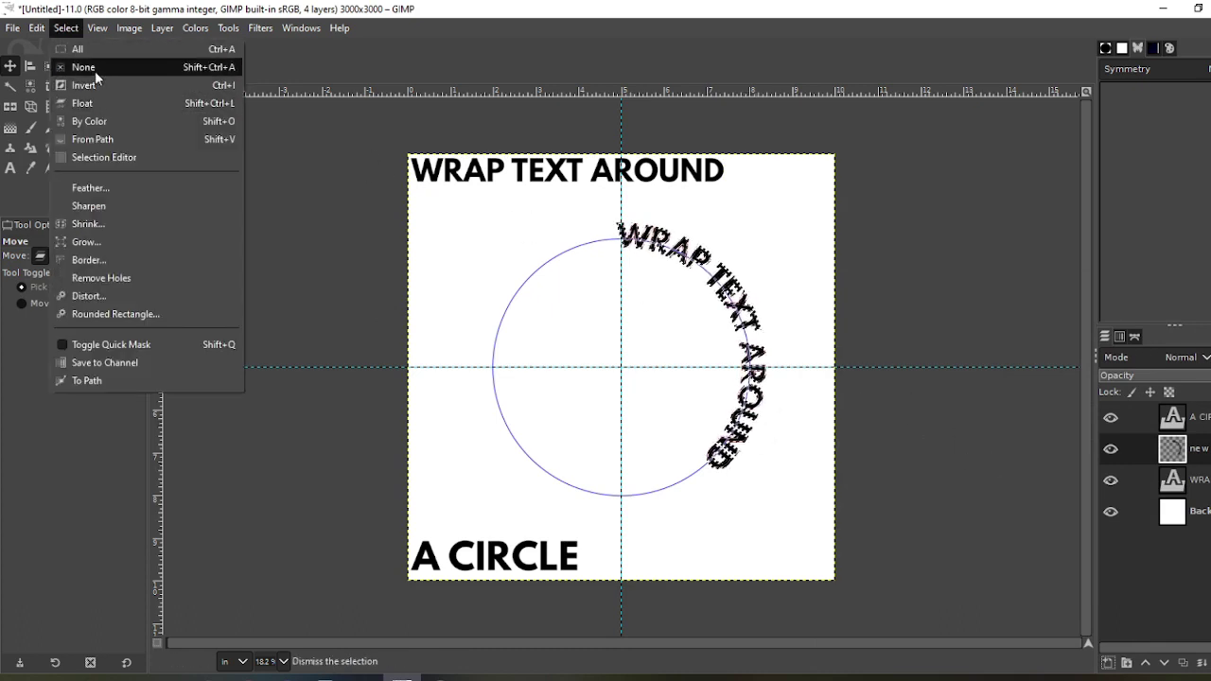
left_click(84, 67)
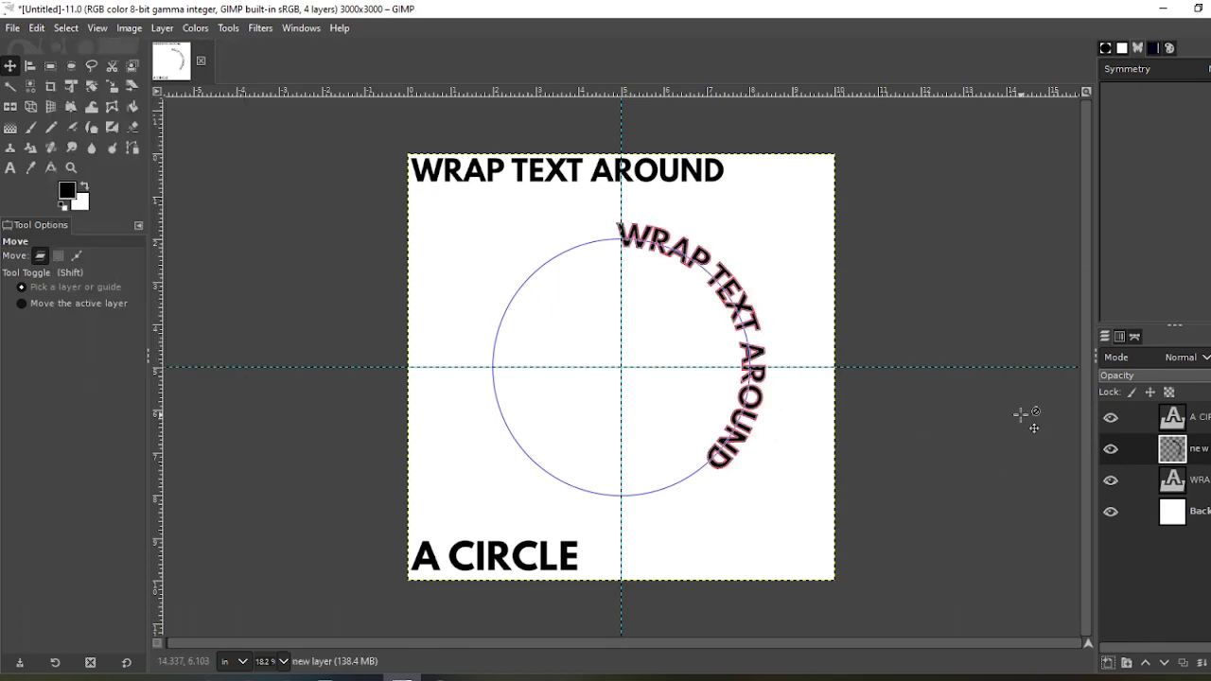
Step: Delete the straight WRAP TEXT AROUND layer and the curved text path
left_click(1153, 482)
key("Delete")
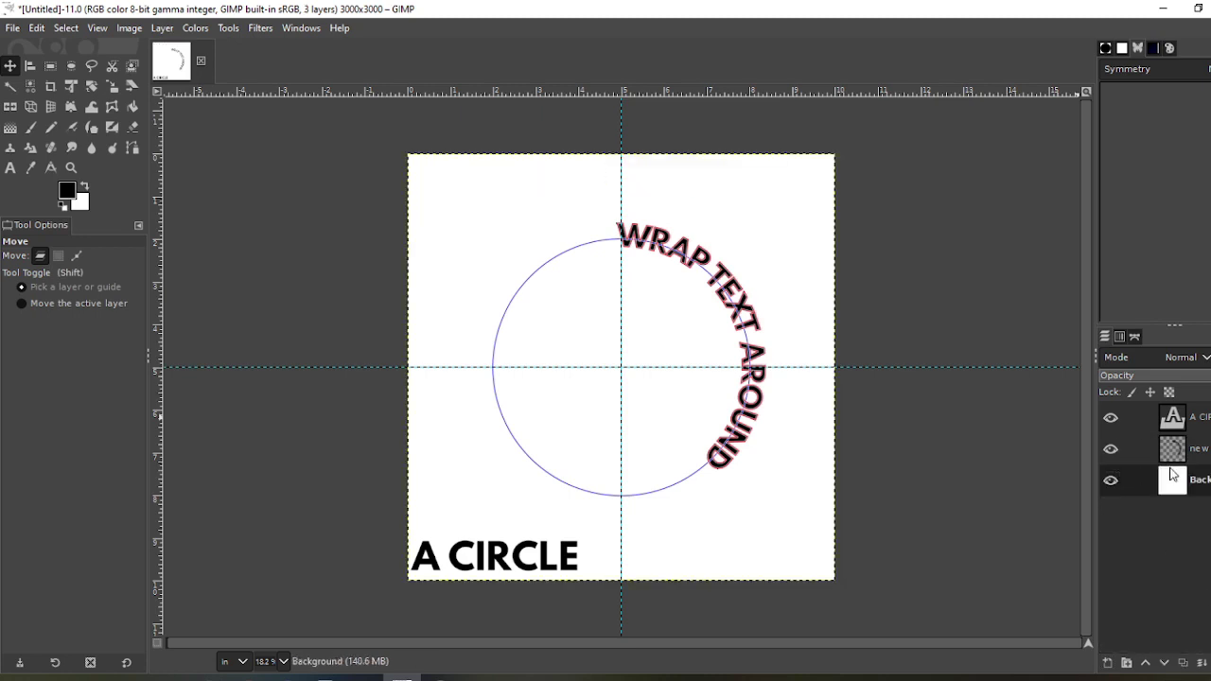
left_click(1135, 336)
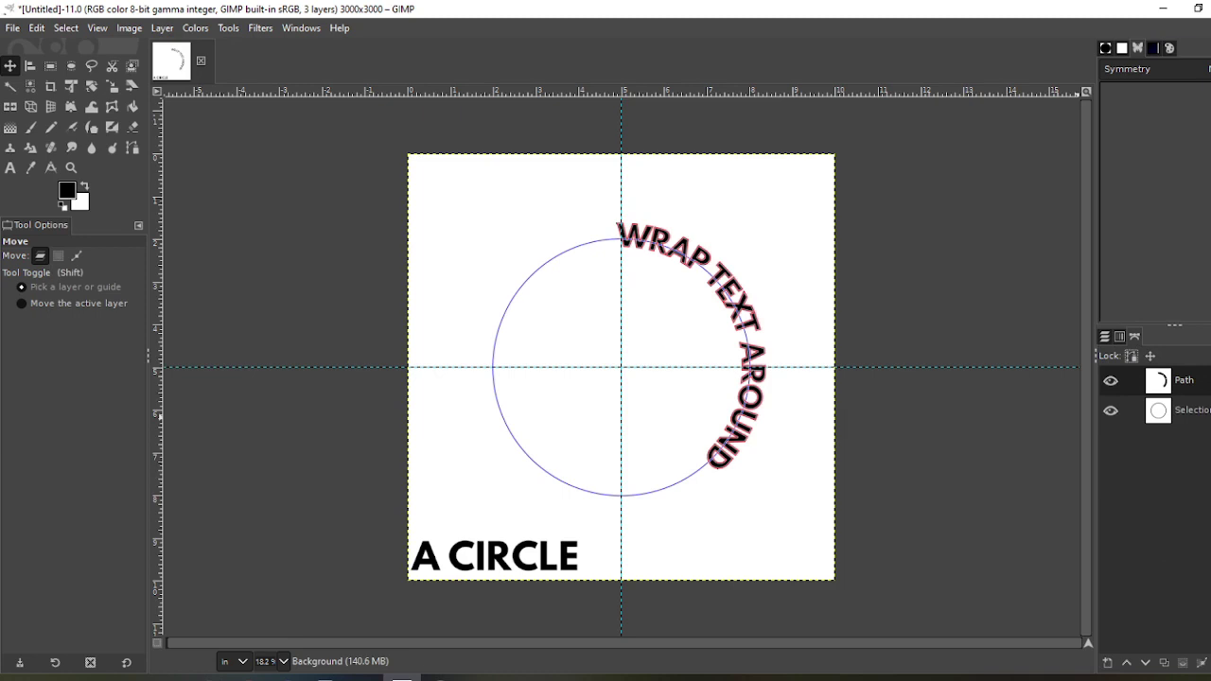
key("Delete")
left_click(1104, 337)
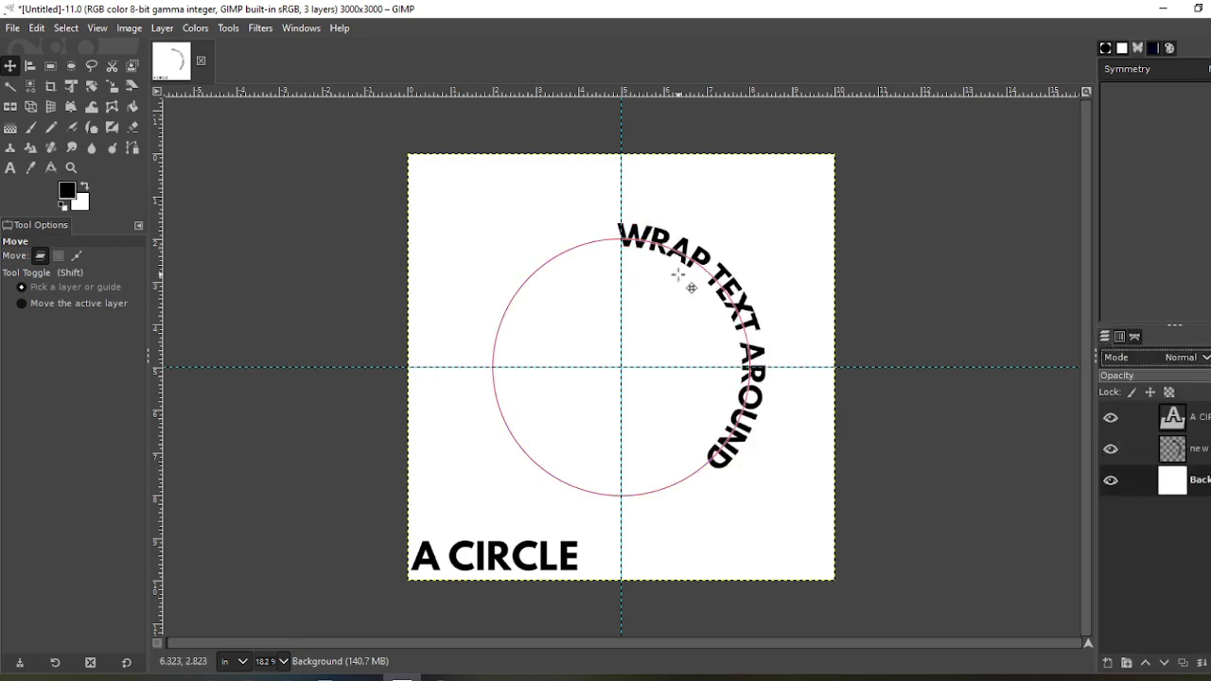
Step: Rotate the curved text layer about 66° counter-clockwise to centre it over the circle's top
left_click(1148, 449)
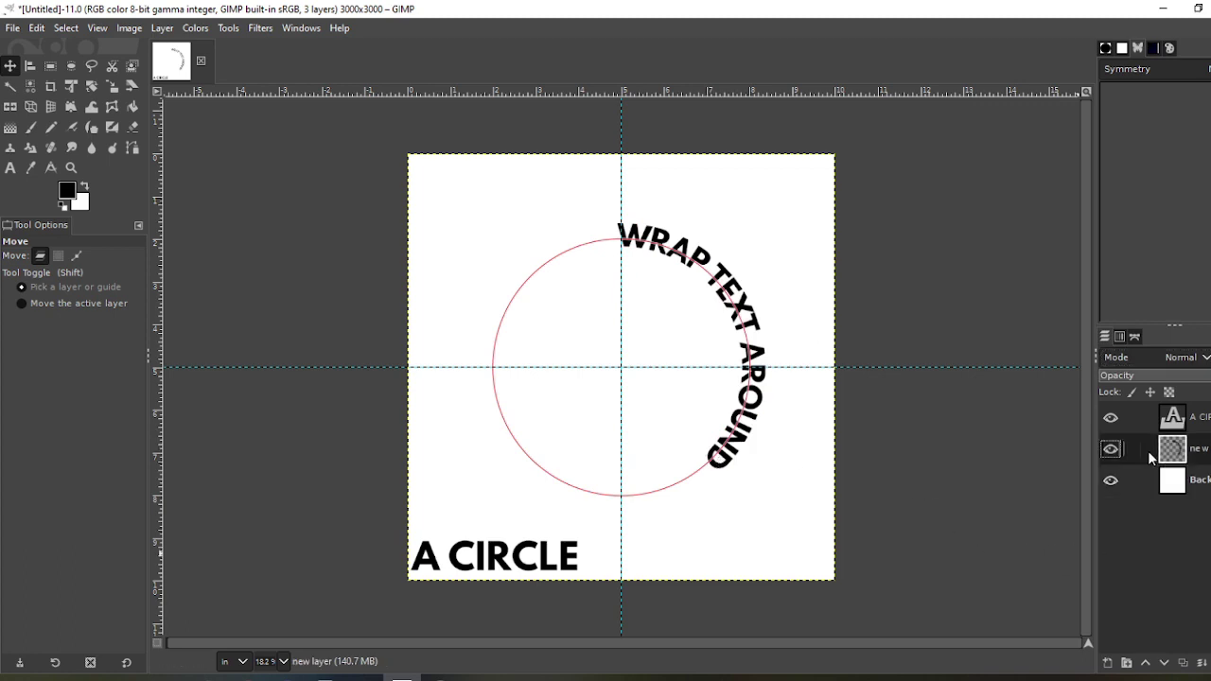
left_click(94, 84)
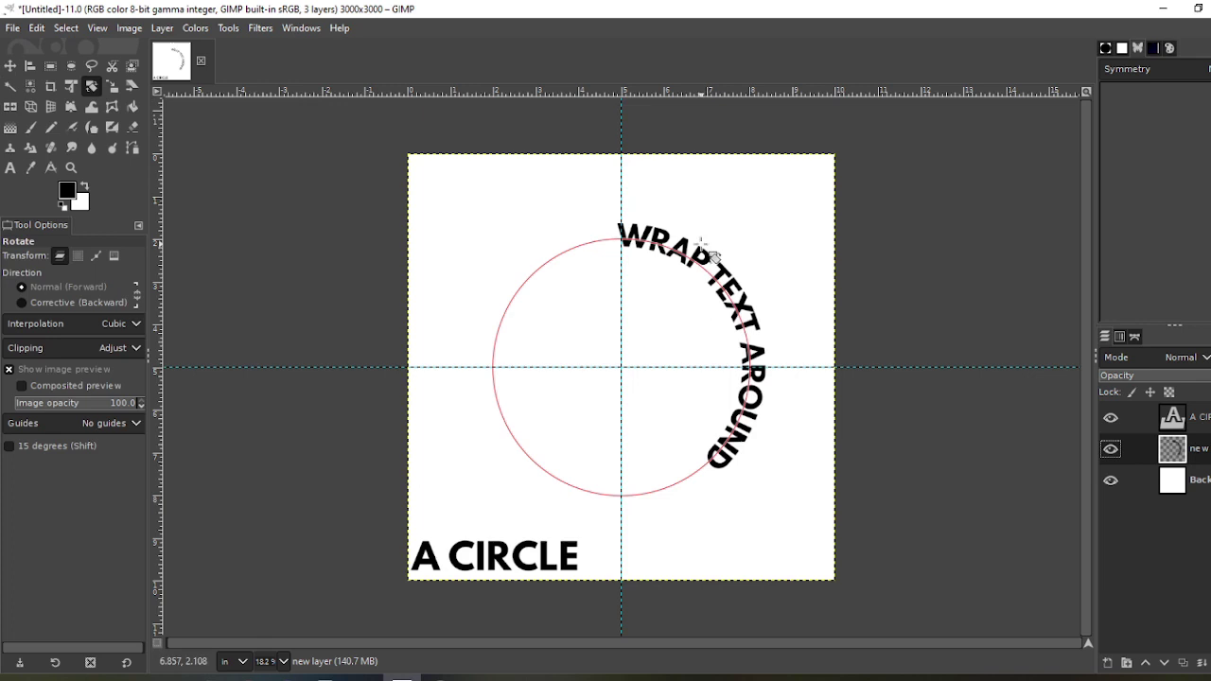
left_click(699, 255)
left_click_drag(716, 312, 549, 243)
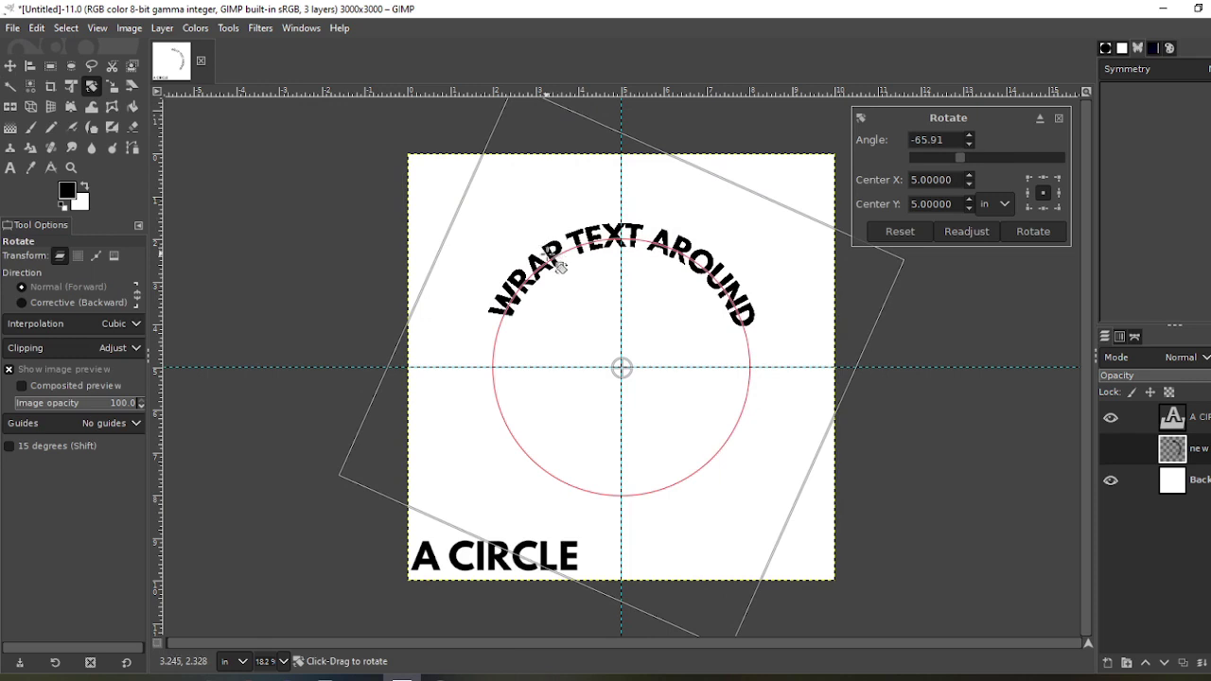
left_click(1033, 231)
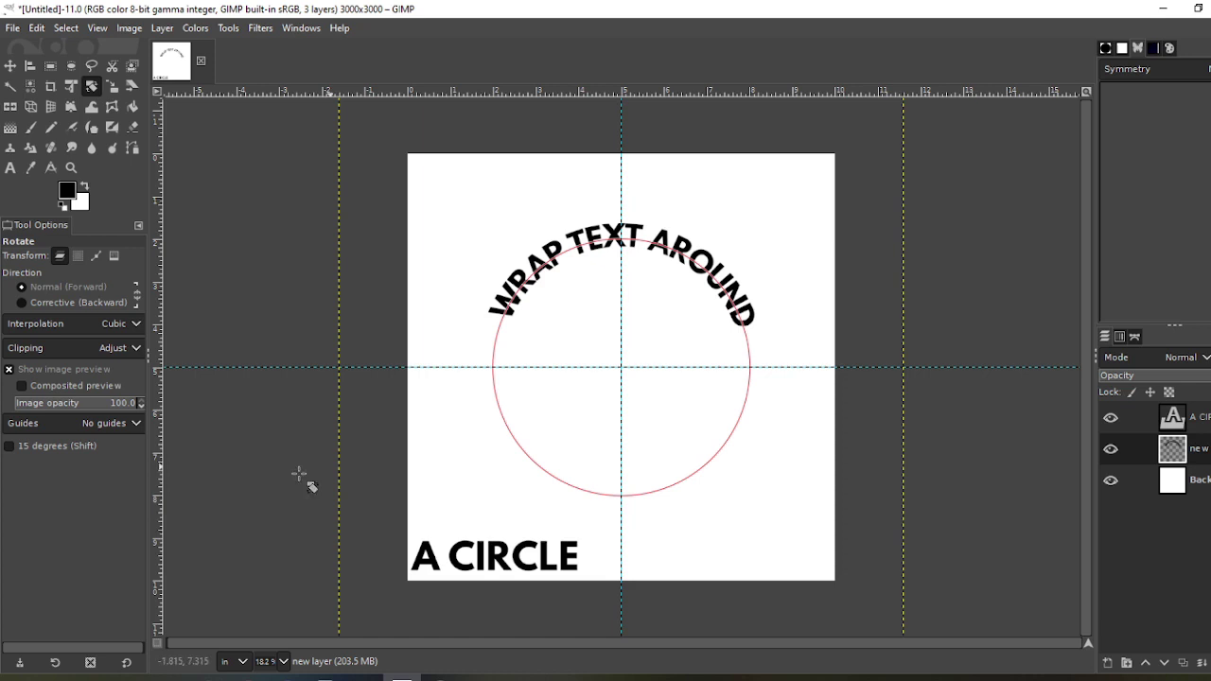
left_click(1153, 421)
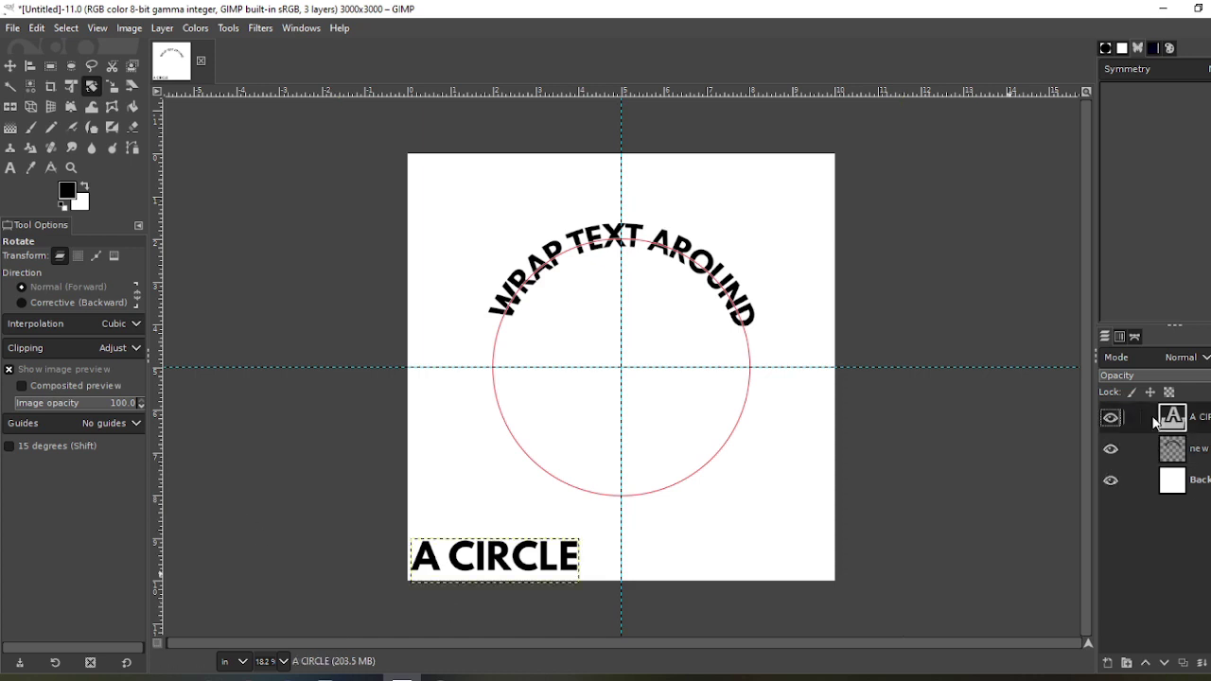
right_click(1153, 421)
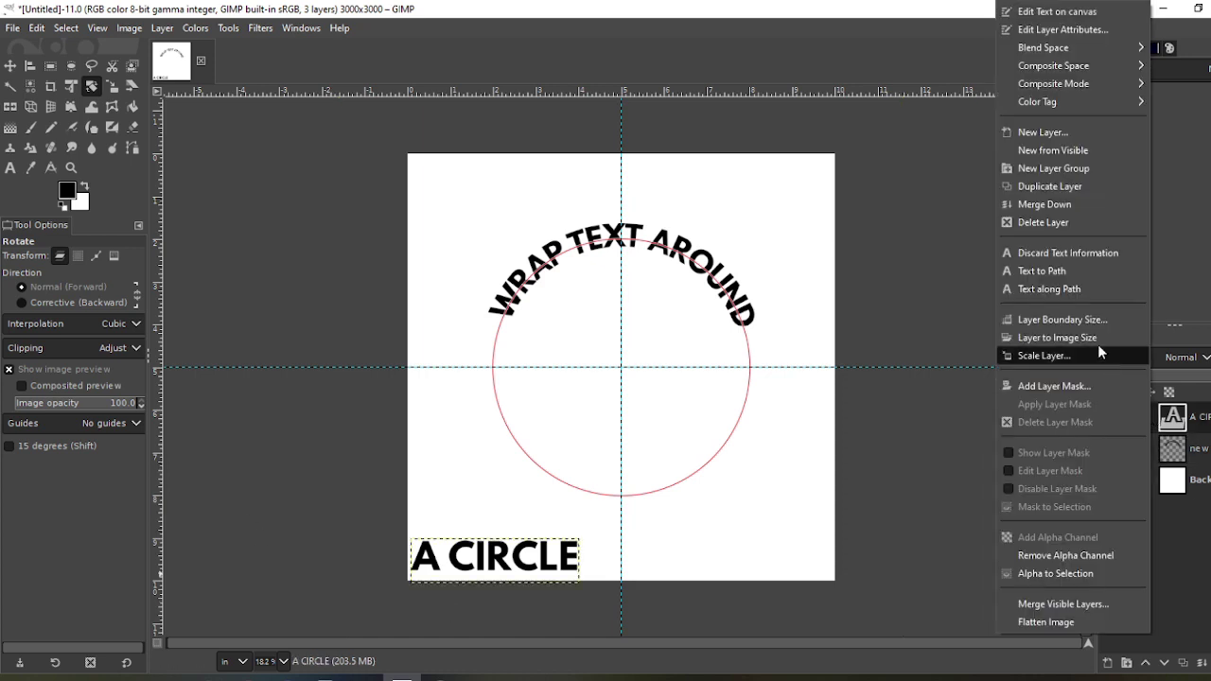
left_click(1065, 295)
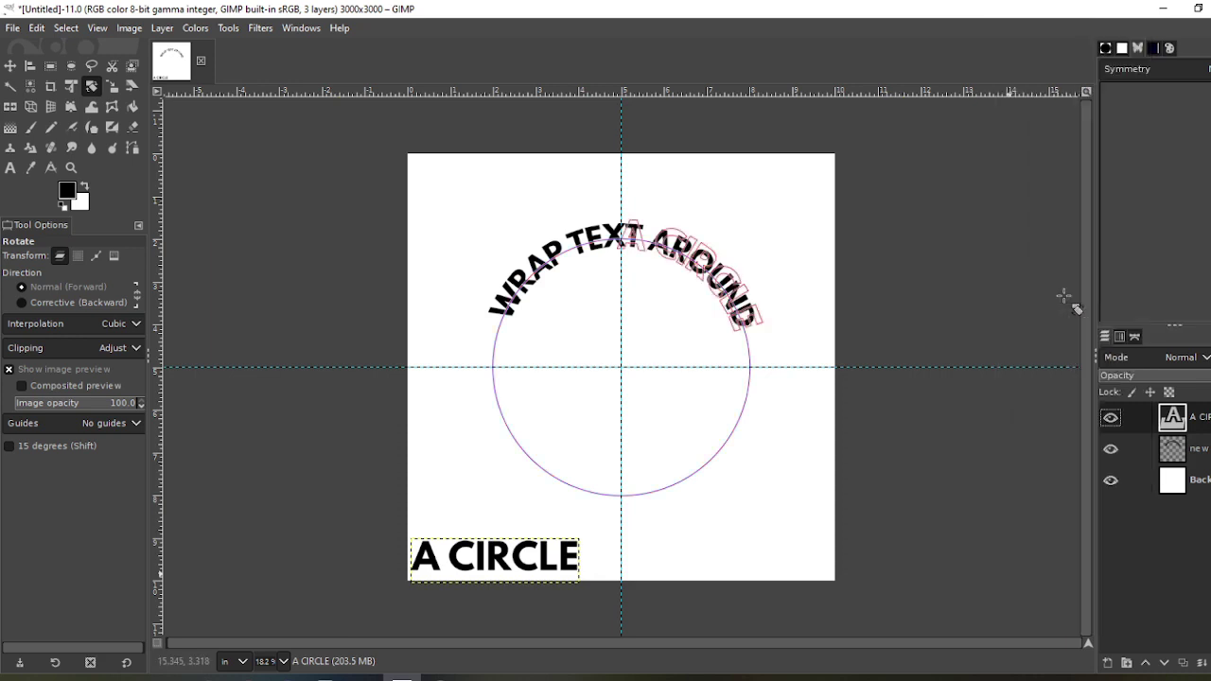
left_click(1110, 449)
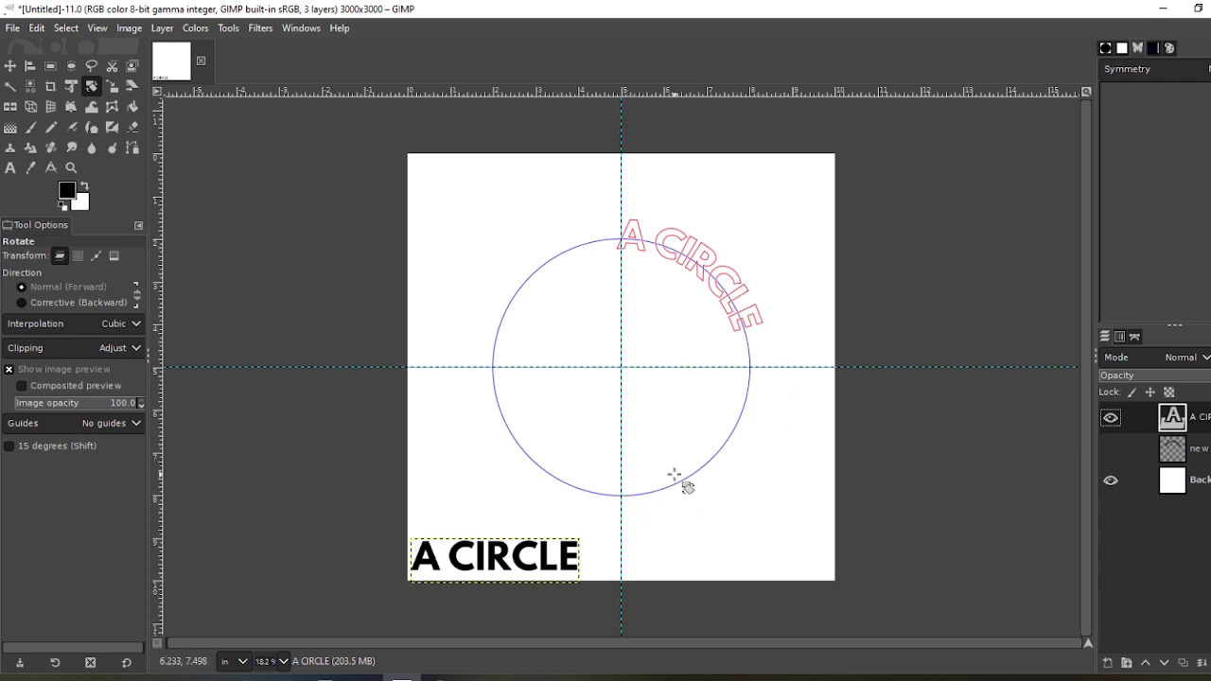
key("ctrl+z")
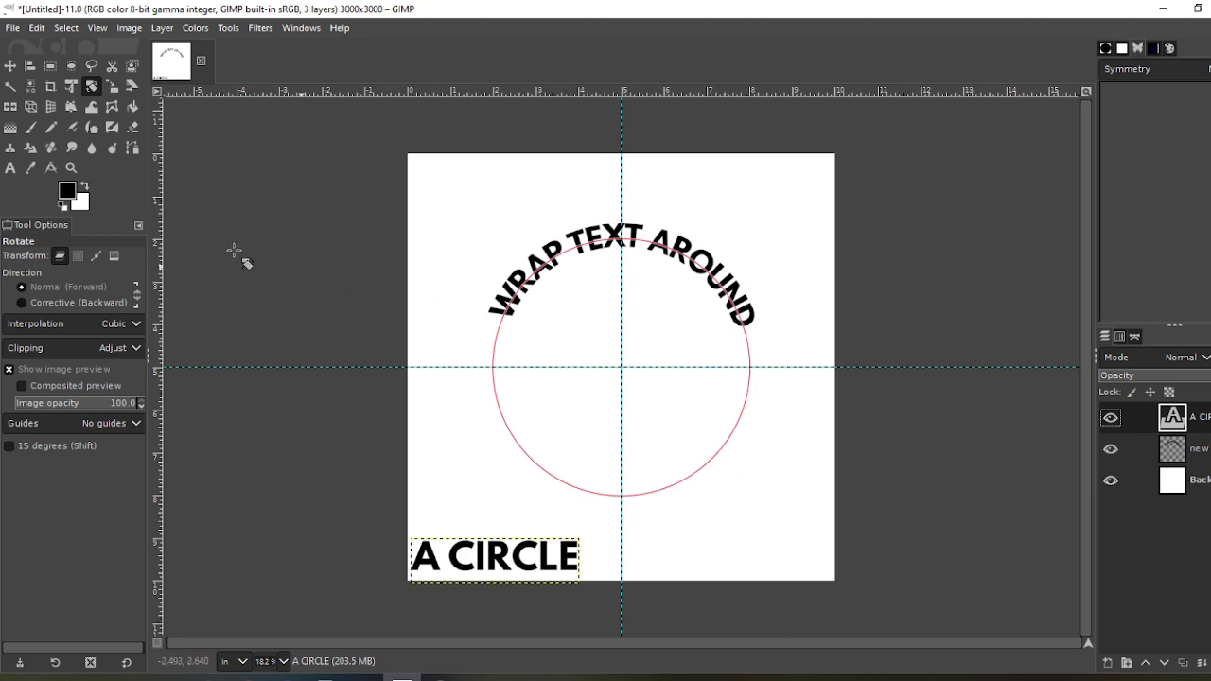
Step: Wrap a mirrored 'A CIRCLE' outline along the circle's upper-left arc and hide the WRAP TEXT AROUND layer
left_click(11, 107)
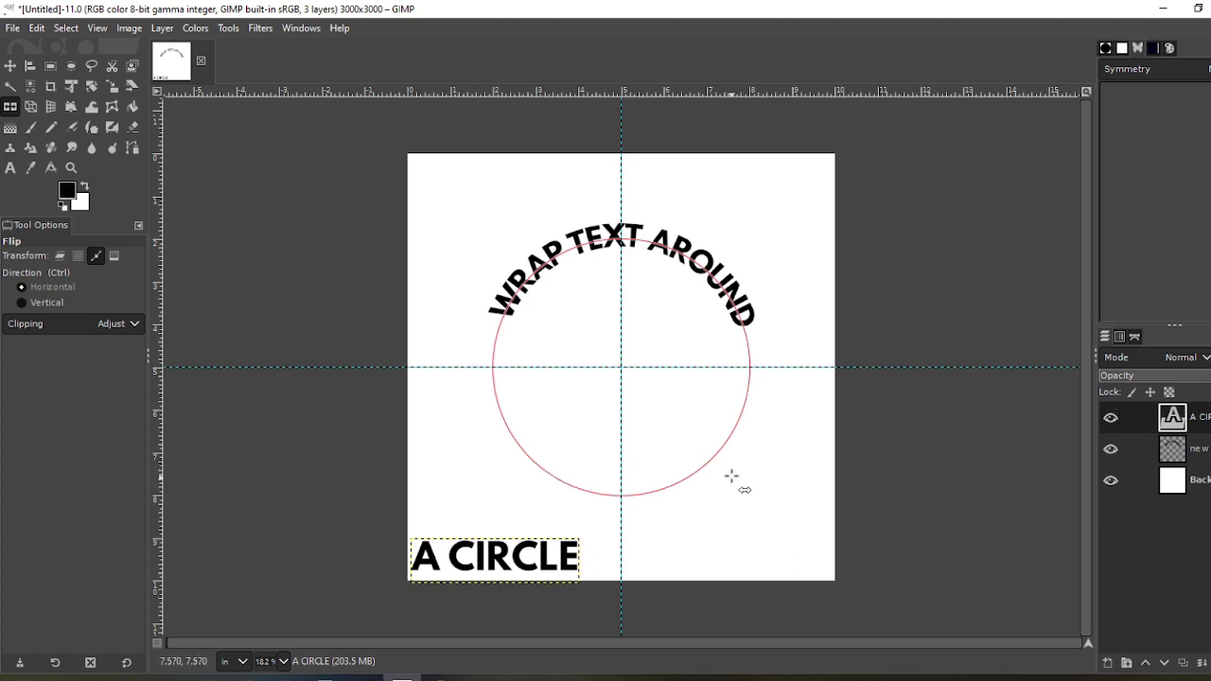
right_click(1153, 421)
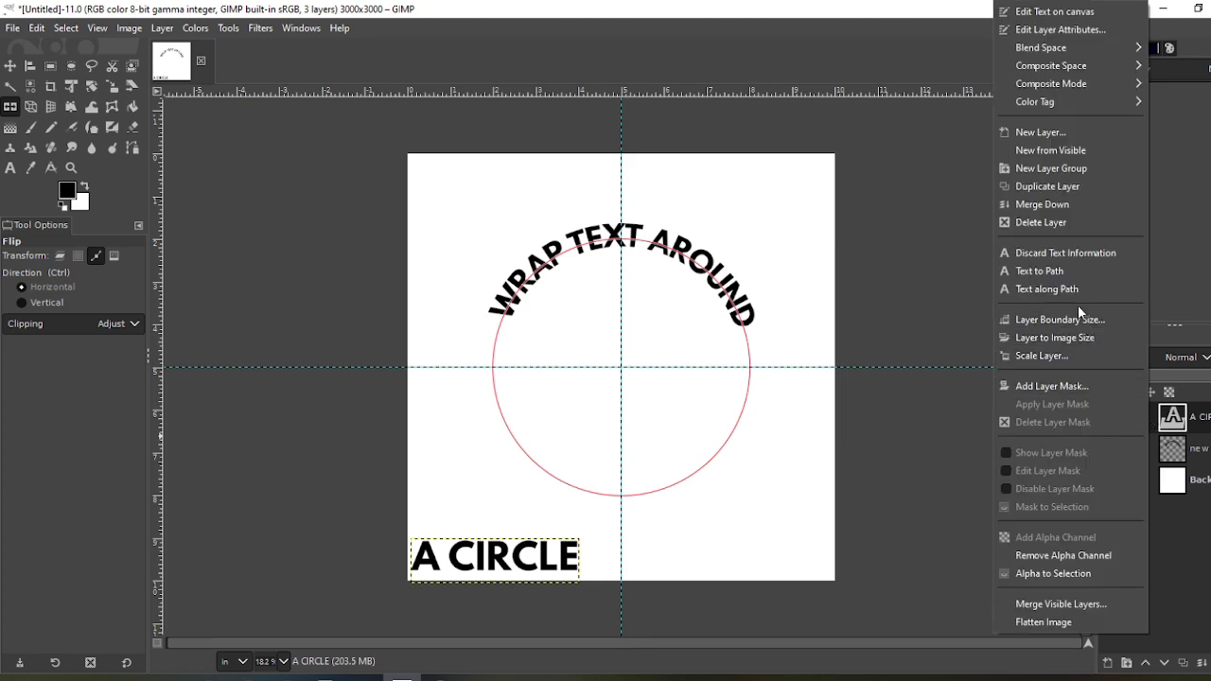
left_click(1063, 290)
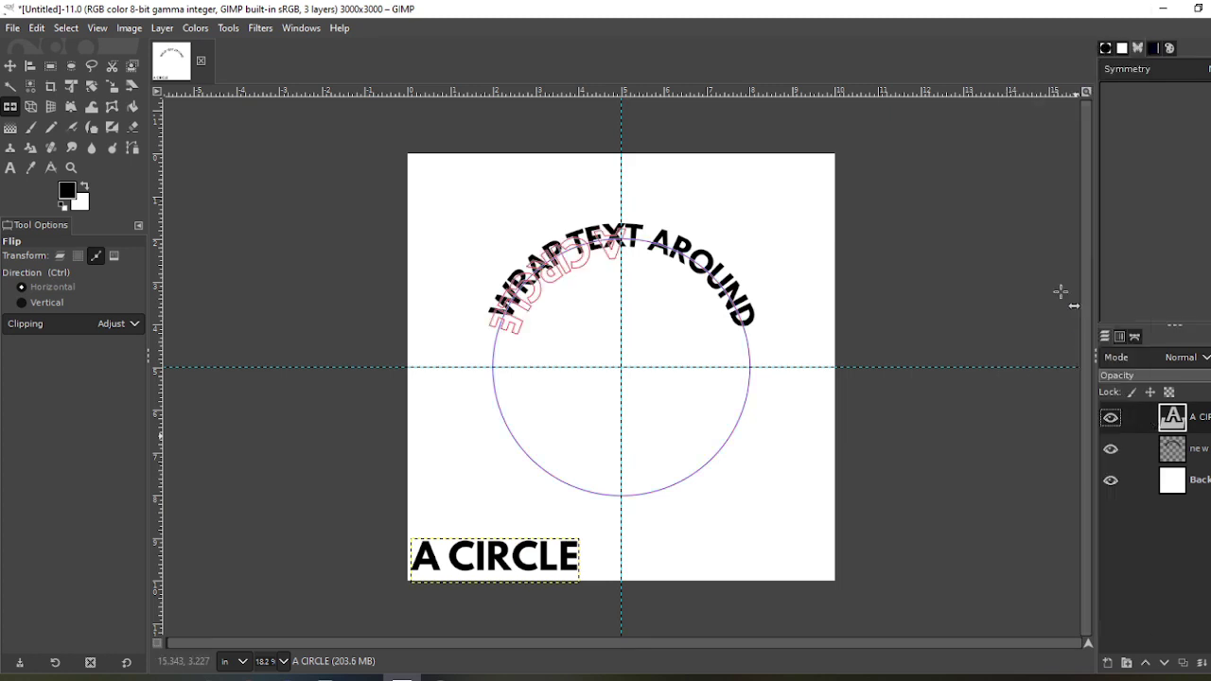
left_click(1111, 449)
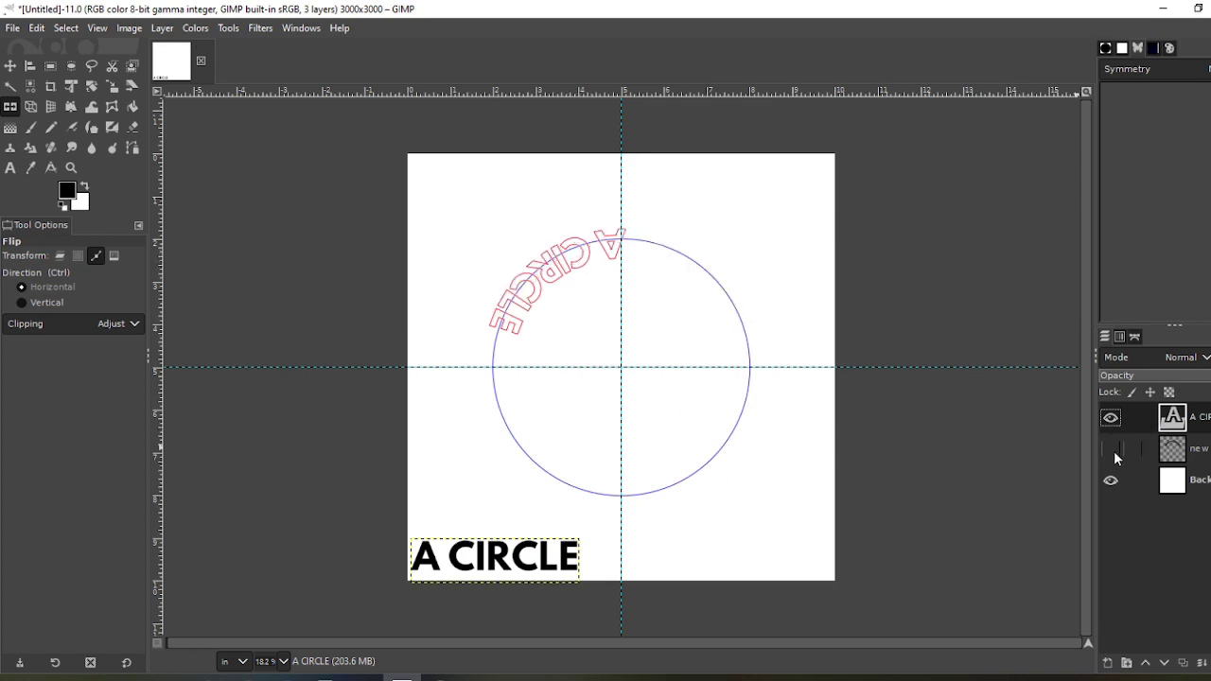
Step: Add a new empty layer and turn the curved text outline path into a selection
left_click(1107, 662)
left_click(1130, 647)
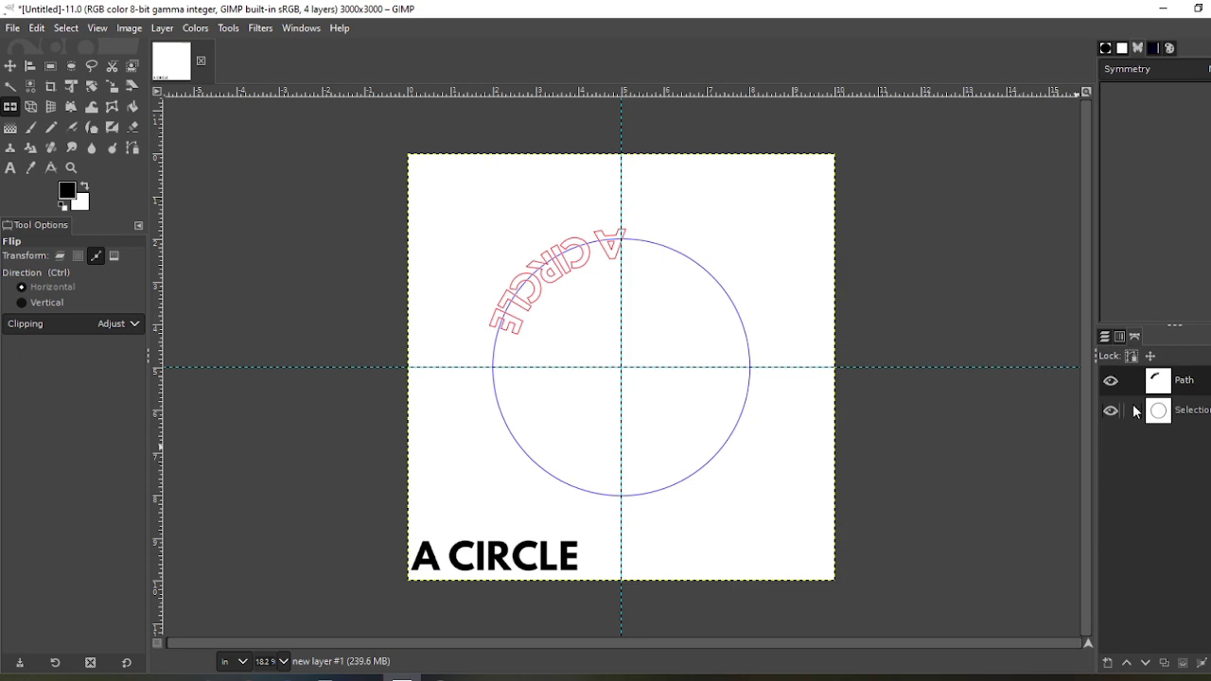
right_click(1142, 379)
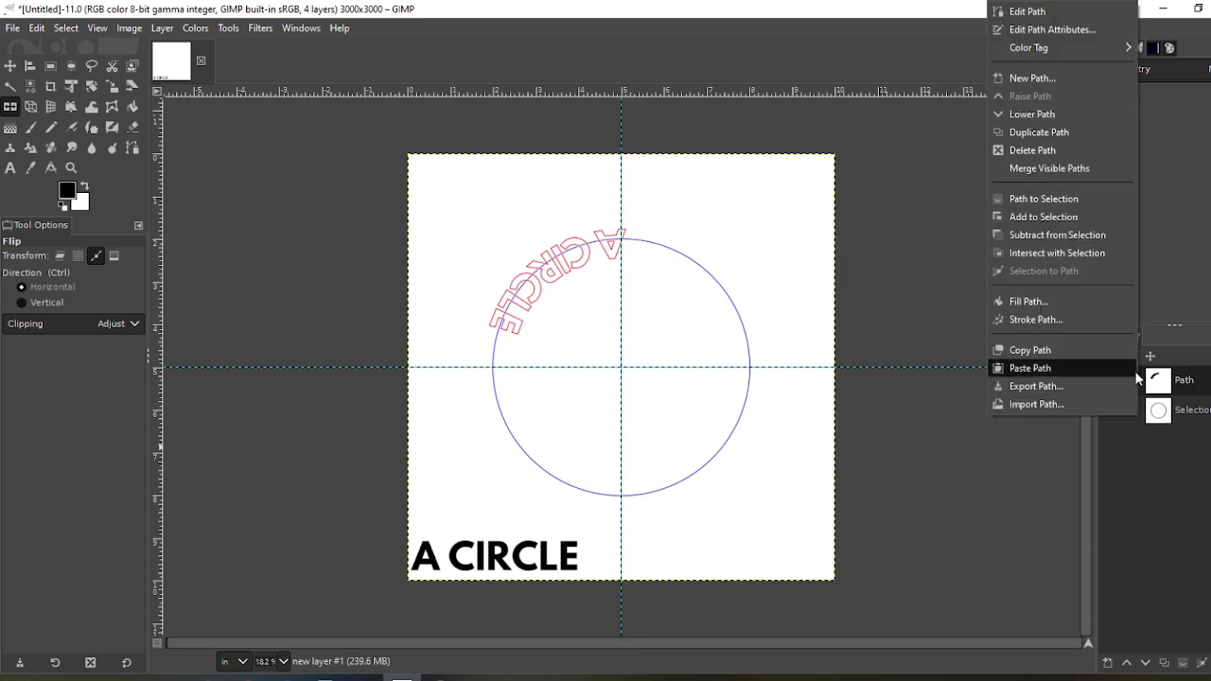
left_click(1050, 201)
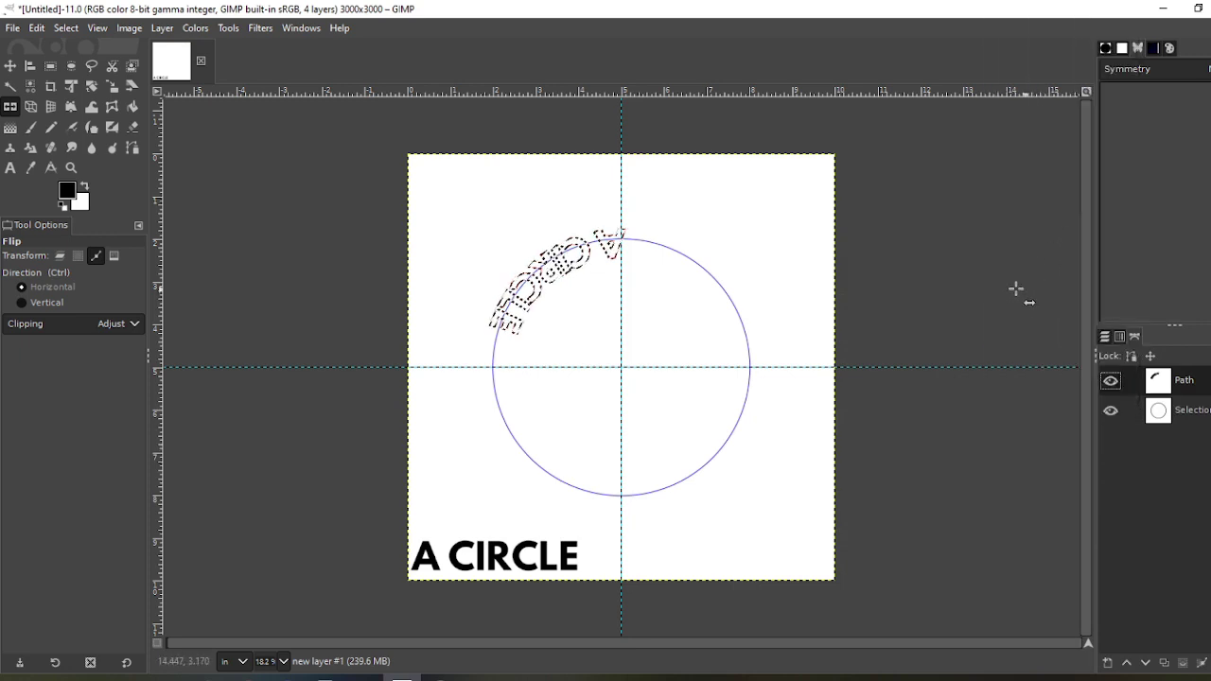
Step: Fill the letter selection with the black foreground color, then select none
left_click(48, 30)
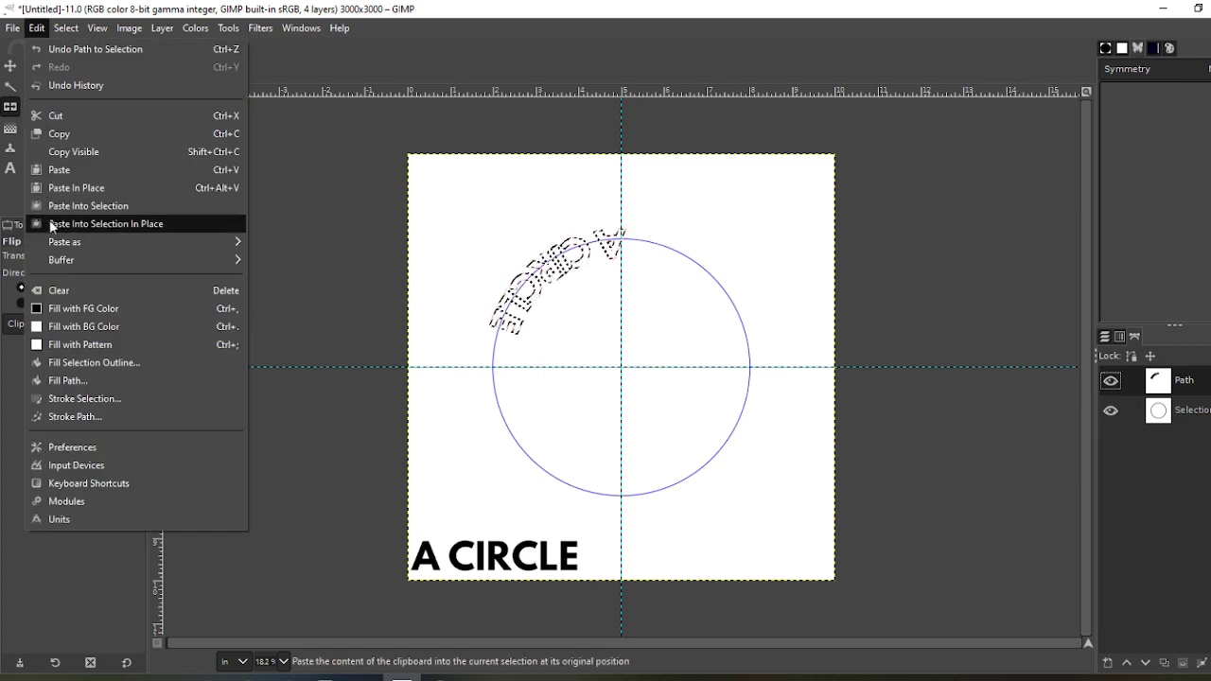
left_click(68, 305)
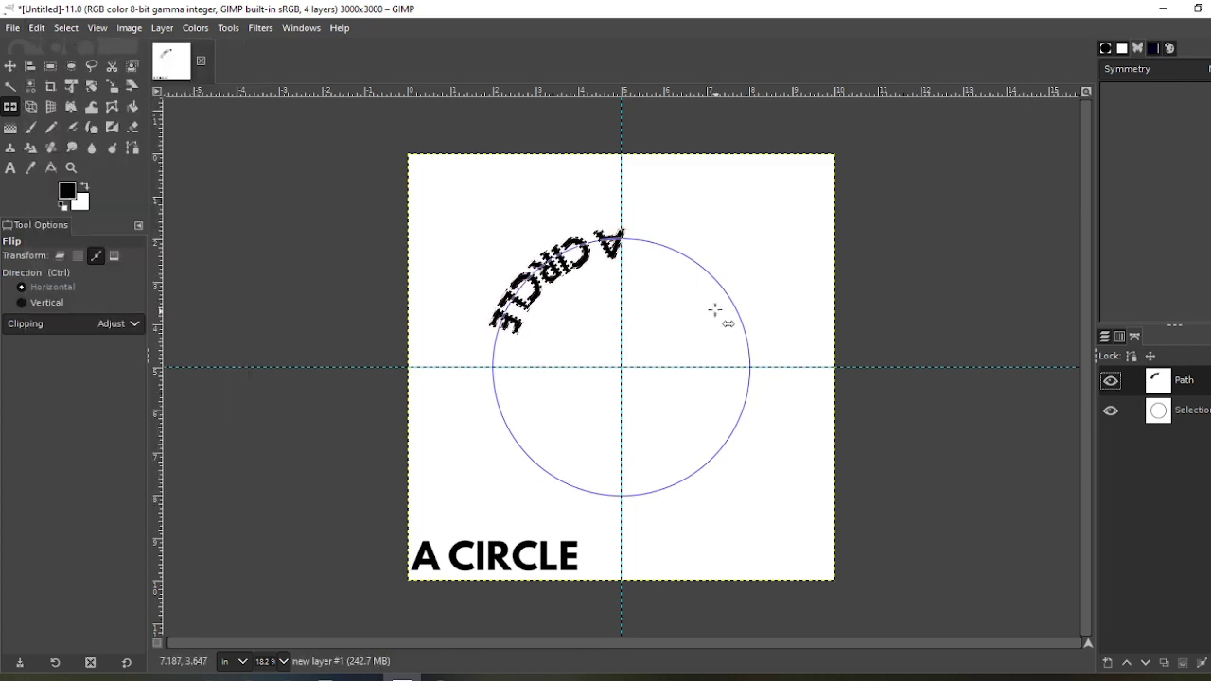
left_click(65, 27)
left_click(79, 67)
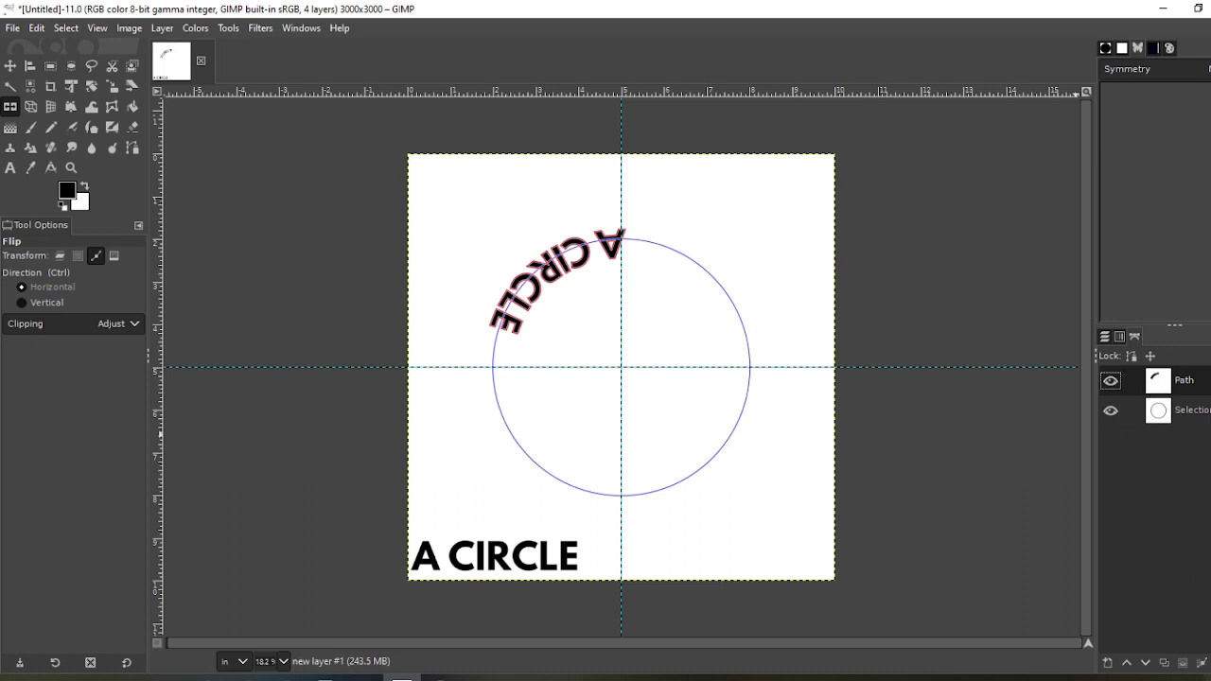
Step: Delete the text outline path and the flat A CIRCLE text layer
left_click(1182, 662)
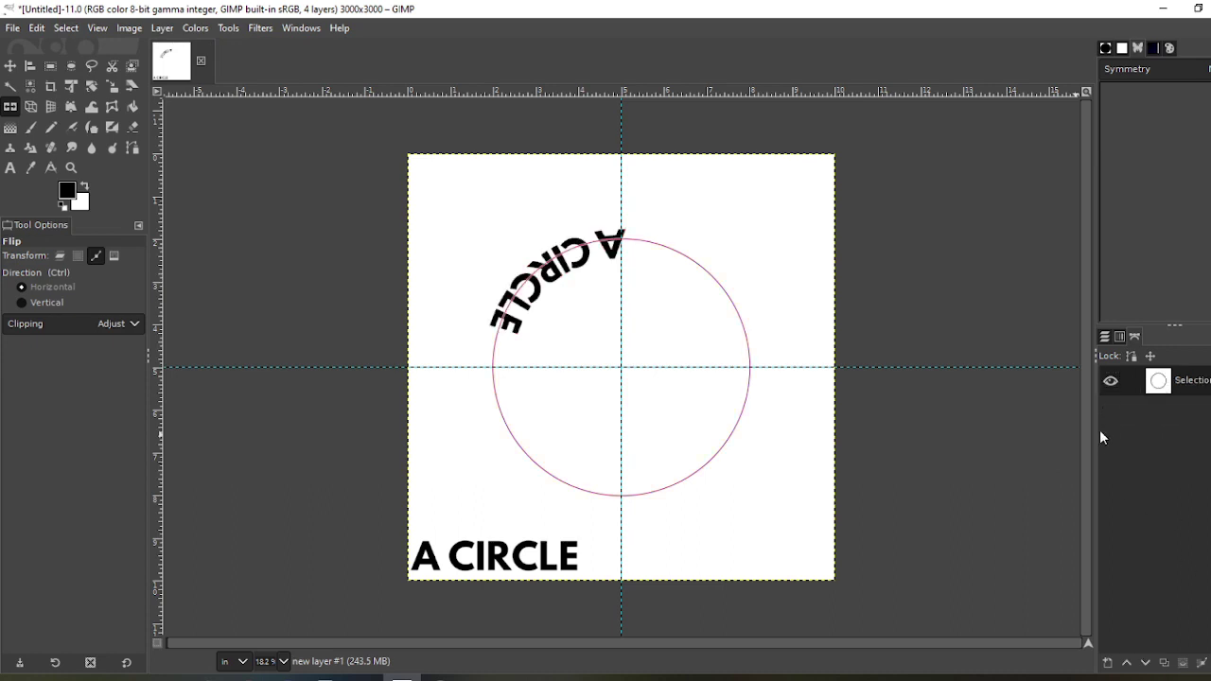
left_click(1103, 337)
left_click(1149, 447)
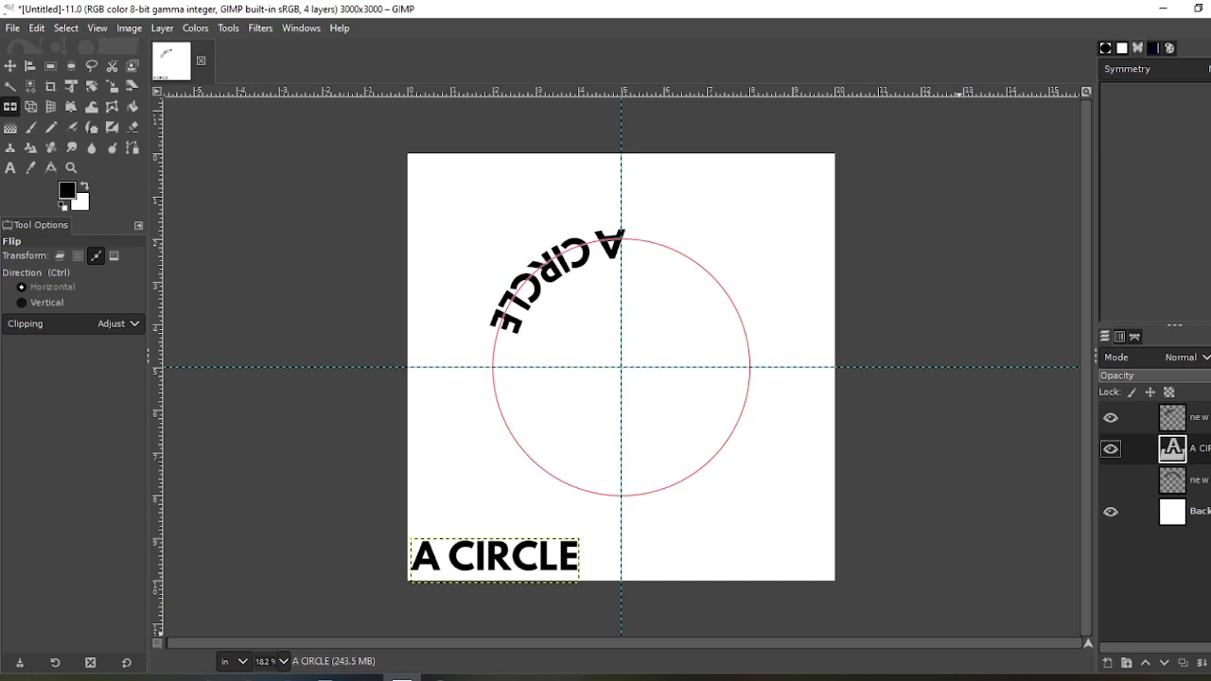
left_click(1182, 662)
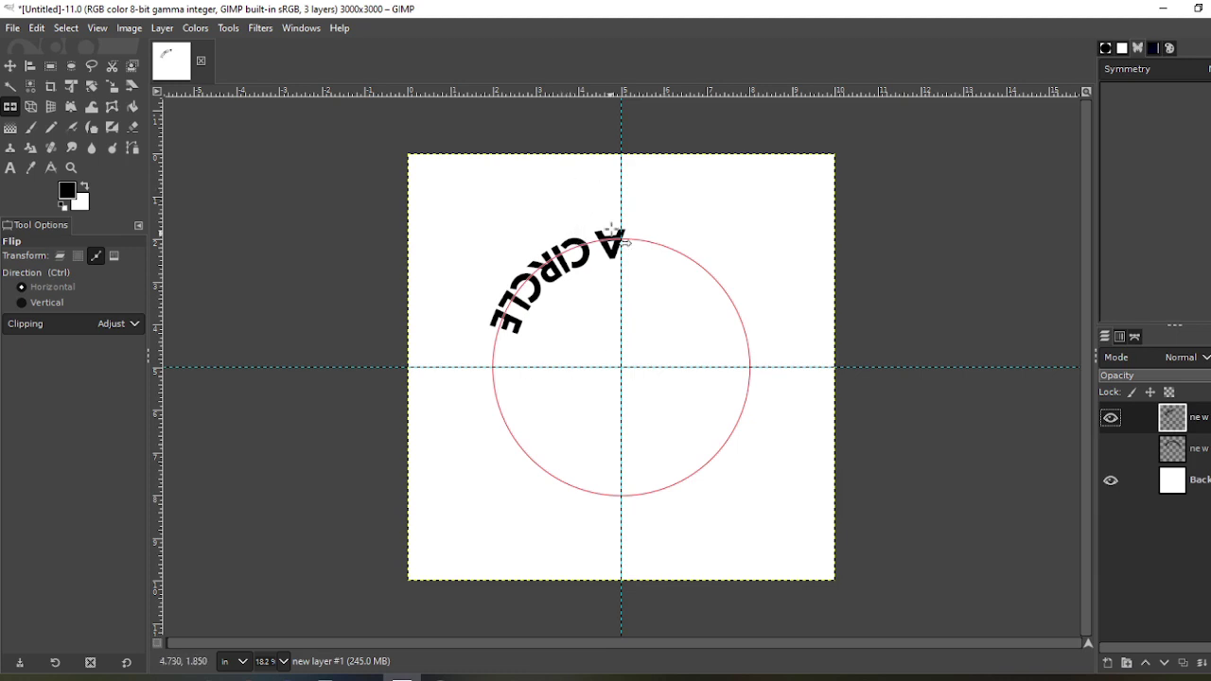
Step: Rotate the curved A CIRCLE layer about -144.5° so it reads upright along the bottom
left_click(95, 87)
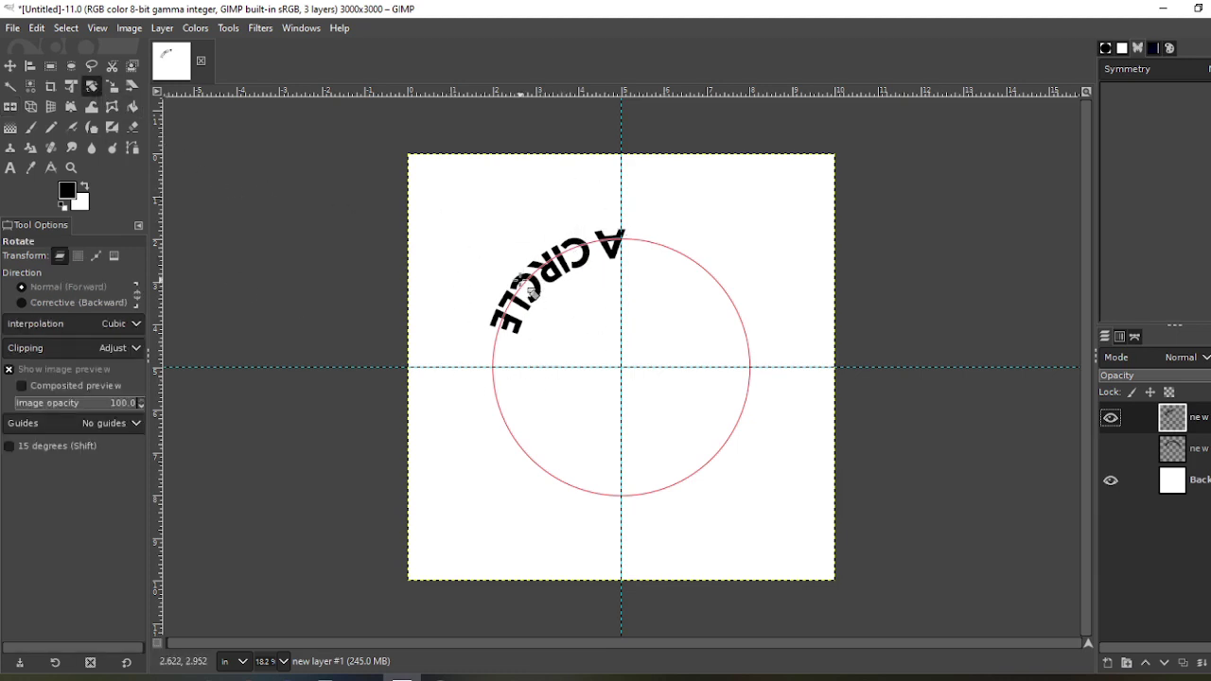
left_click_drag(532, 291, 649, 503)
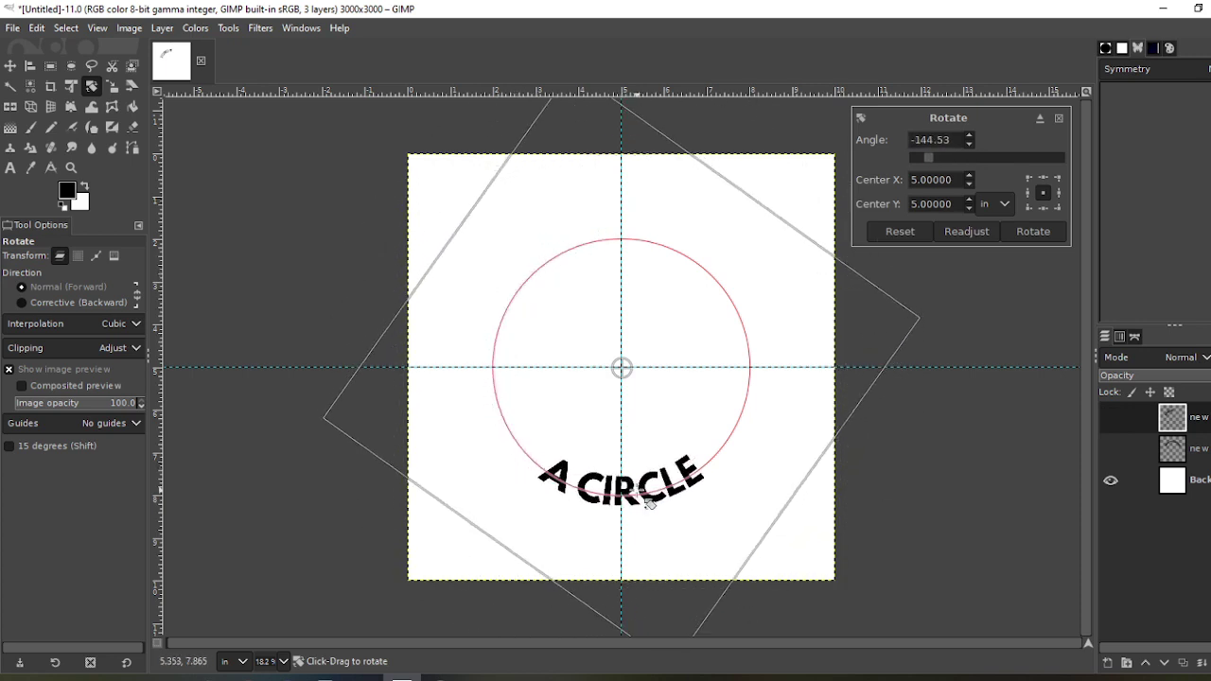
left_click(1037, 232)
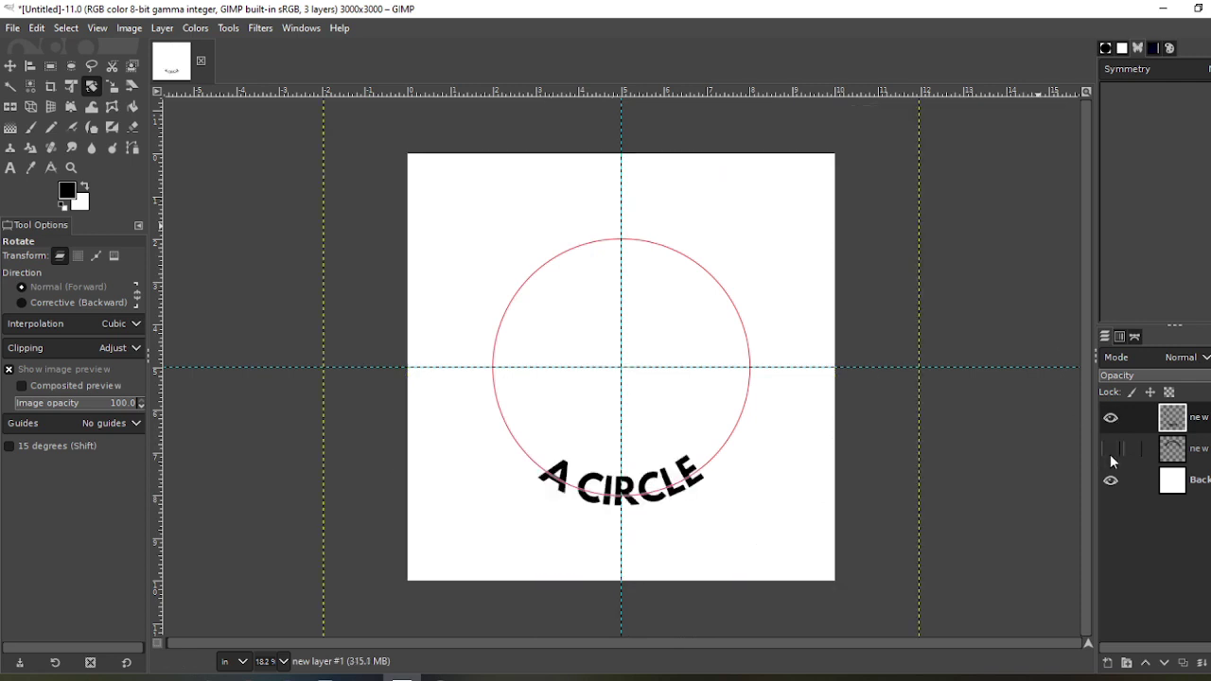
Step: Make the WRAP TEXT AROUND layer visible again and hide the circle guide path
left_click(1118, 450)
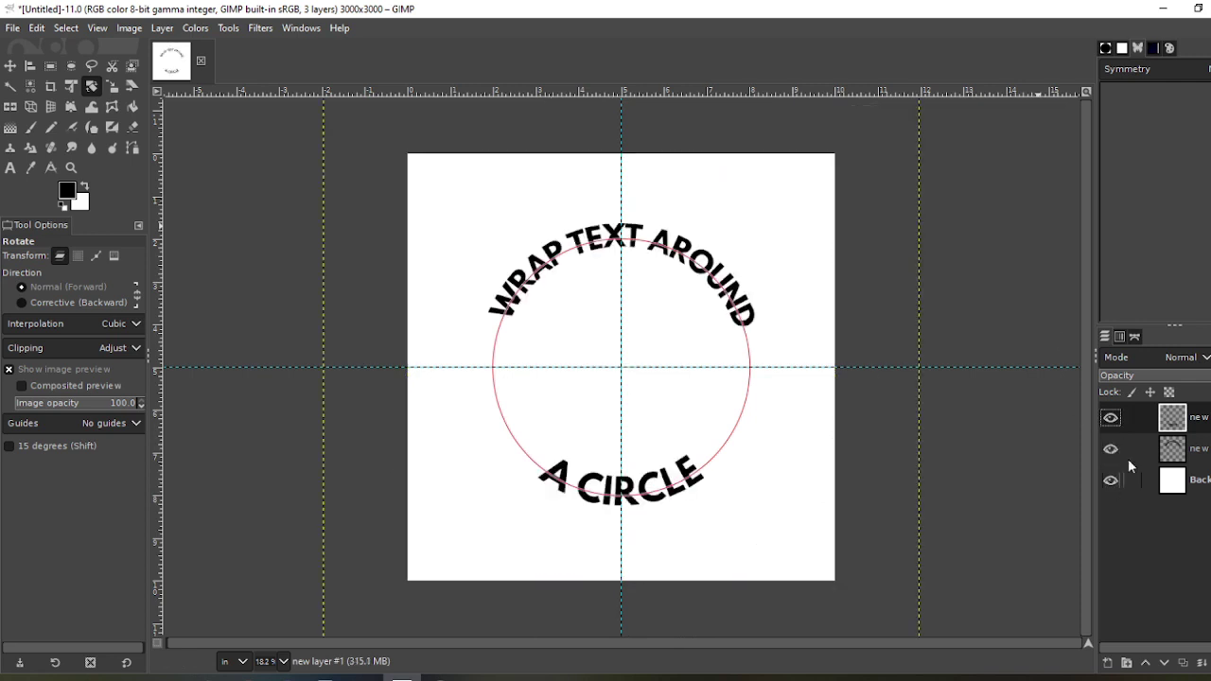
left_click(1135, 336)
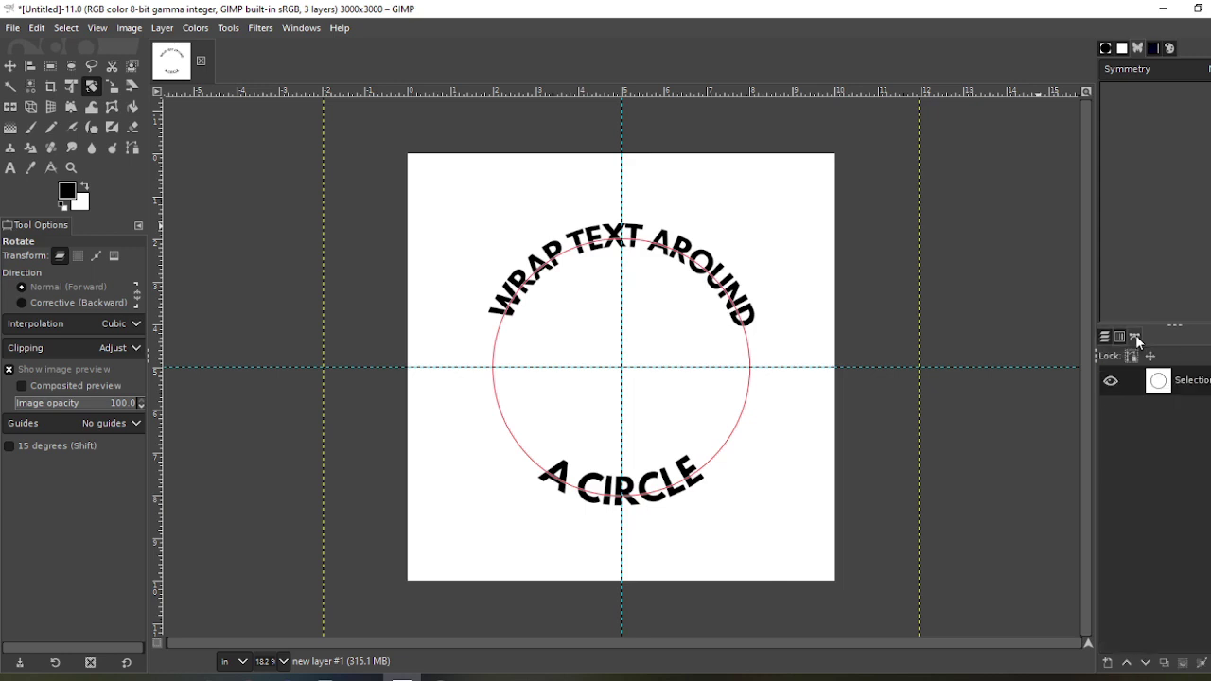
left_click(1112, 382)
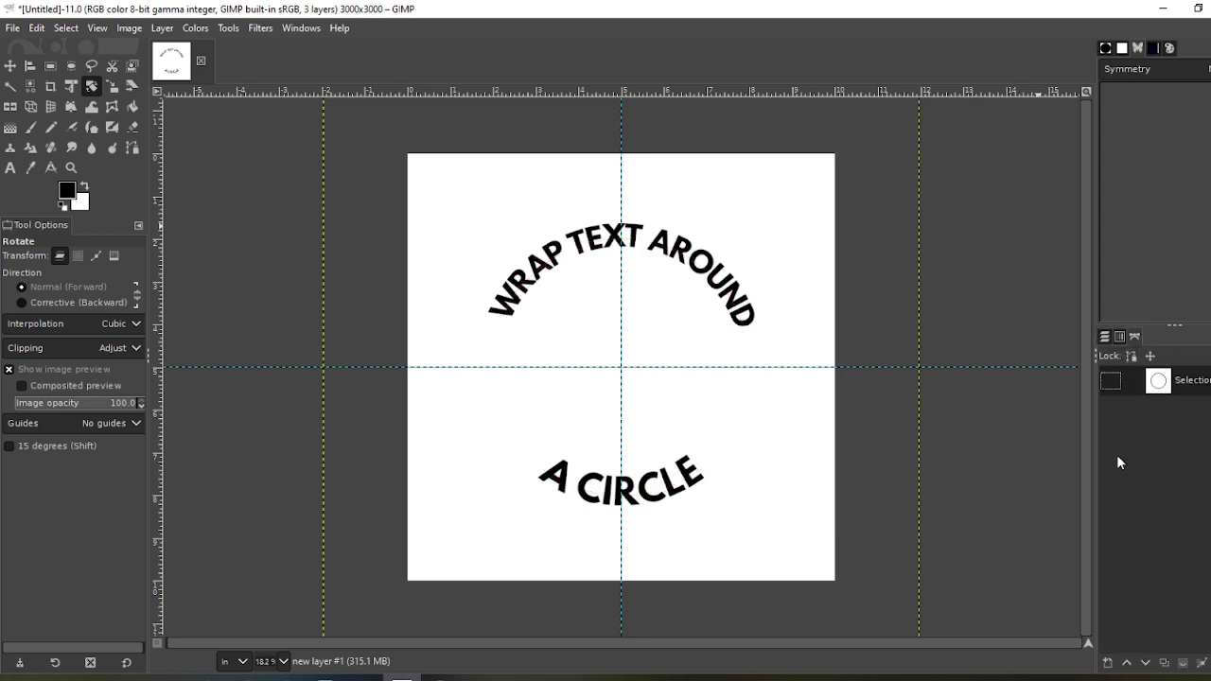
left_click(1104, 337)
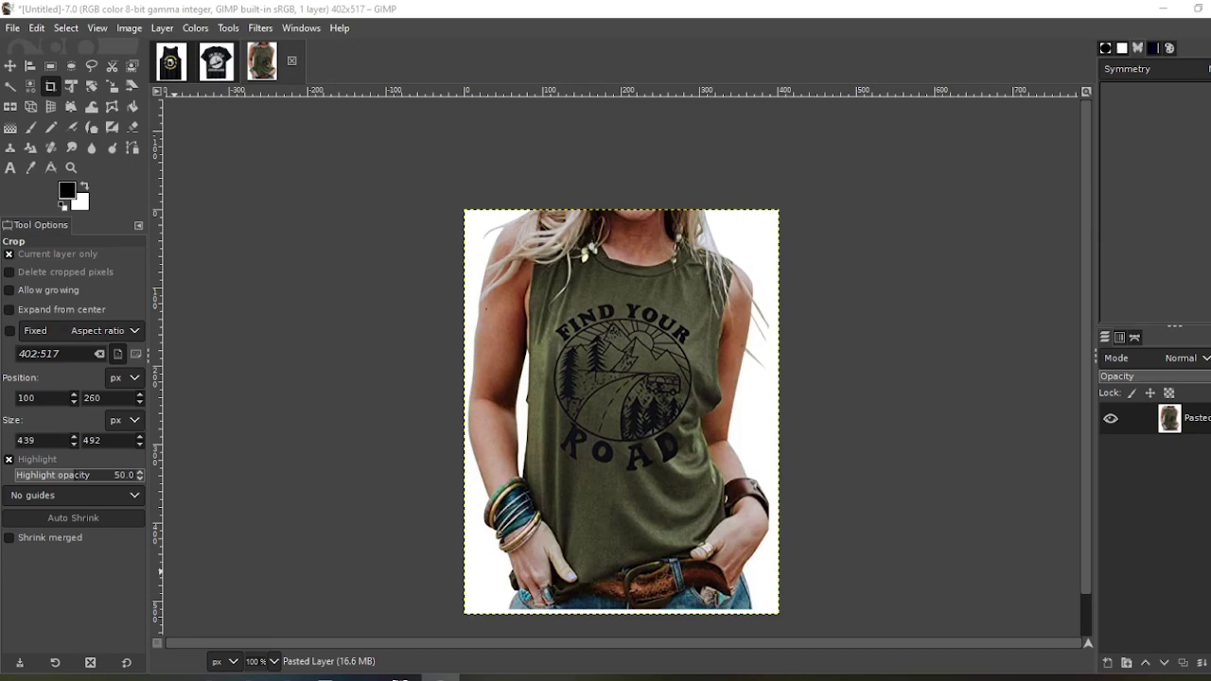
Step: Switch via the image tabs to the SHUT UP LIVER tank-top image
left_click(214, 62)
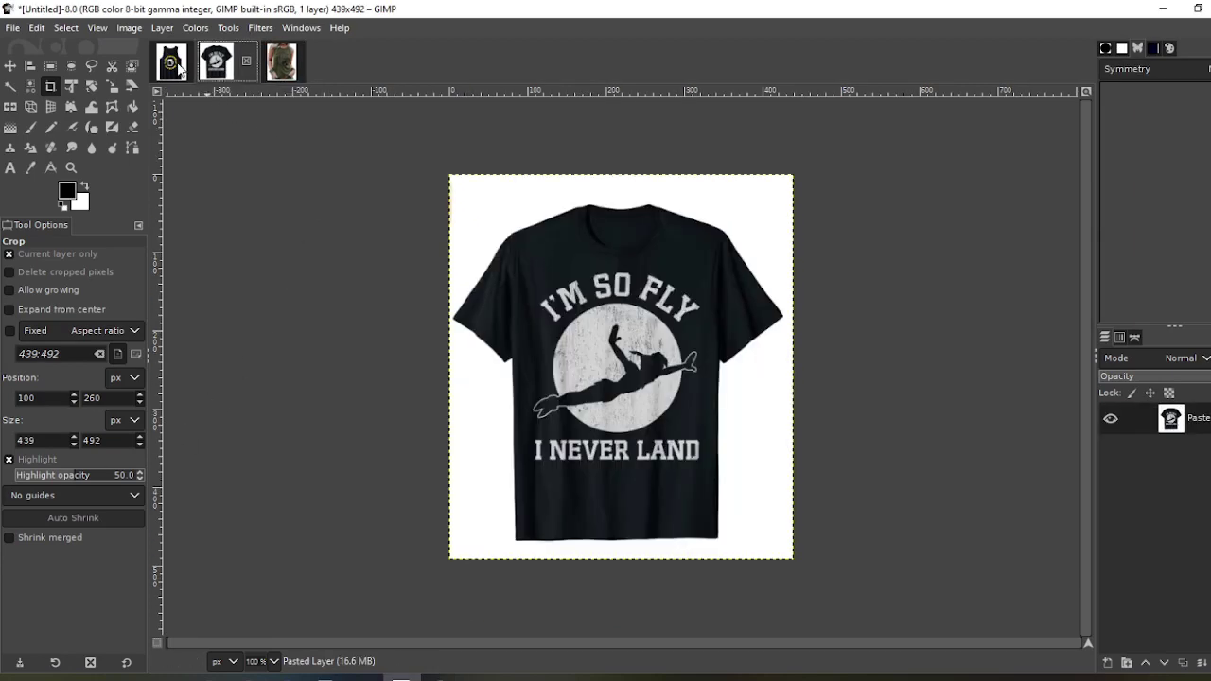
left_click(178, 64)
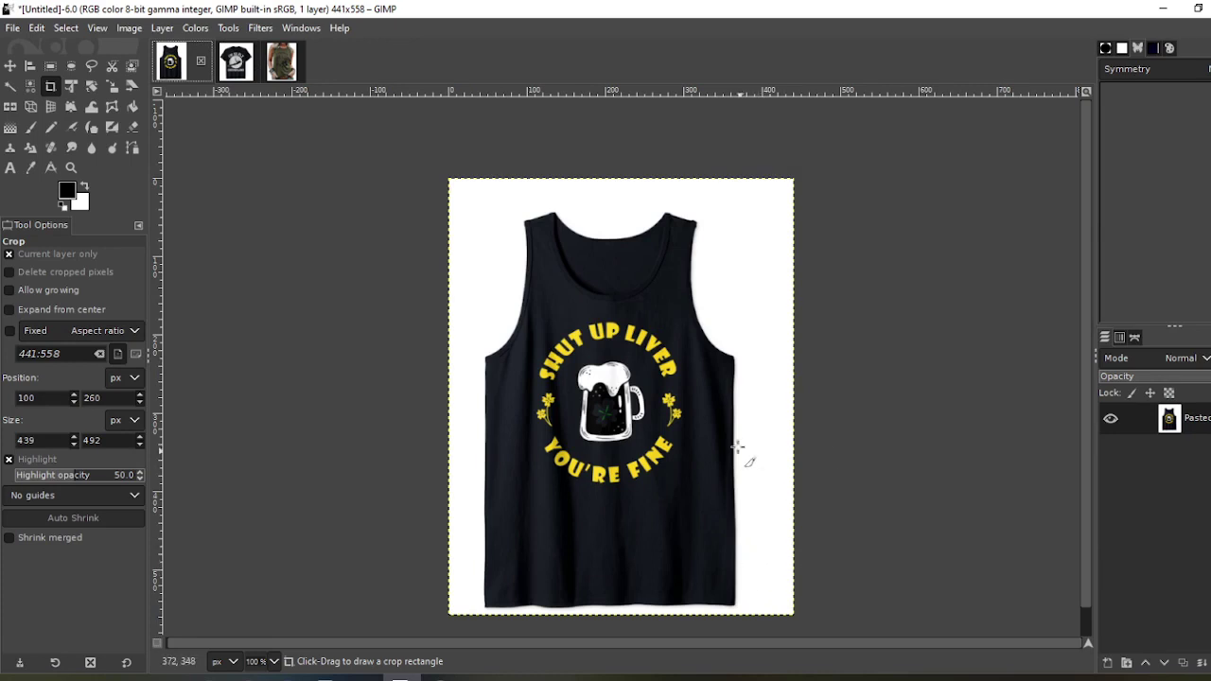